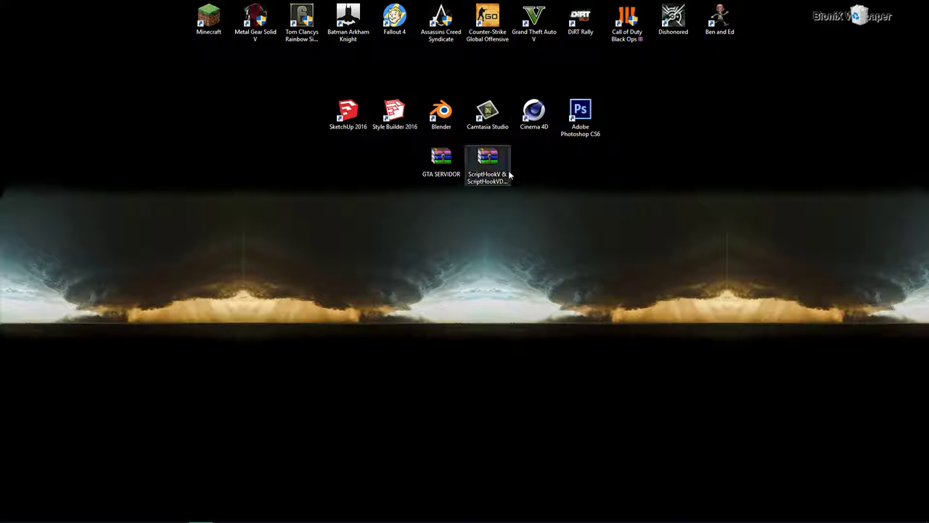
# Step: Extract the ScriptHookV & ScriptHookVDotNet v2.4 archive into a same-named folder on the desktop
pyautogui.click(496, 168)
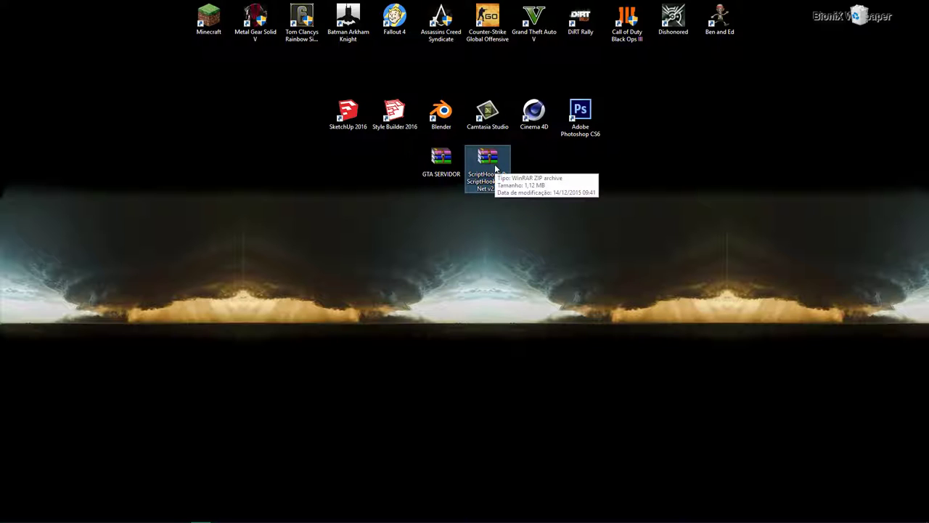
pyautogui.moveTo(496, 168); pyautogui.dragTo(538, 171)
pyautogui.rightClick(538, 171)
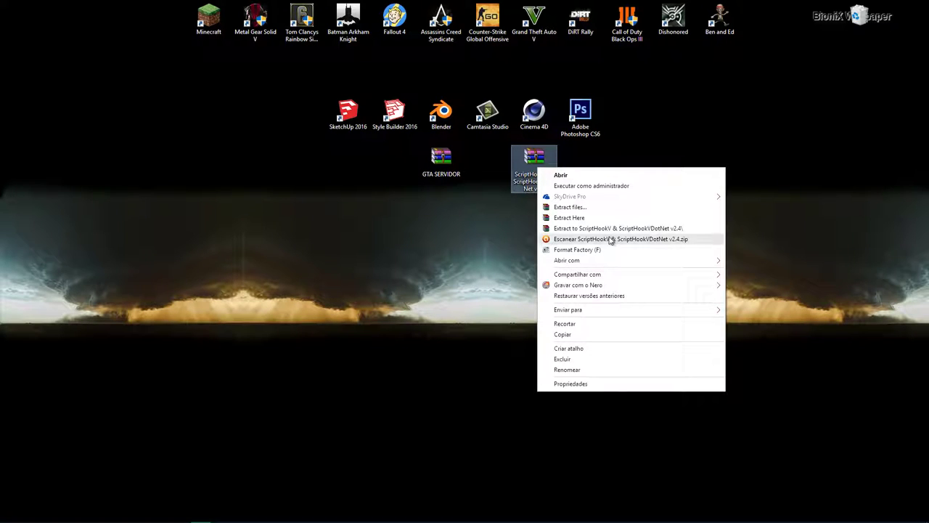
pyautogui.click(566, 229)
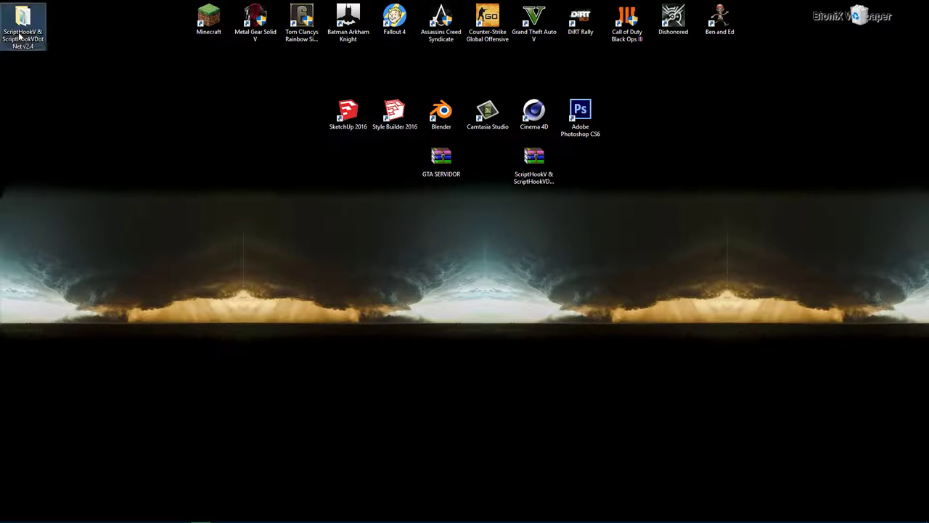
# Step: Cut all seven extracted ScriptHookV files from their folder
pyautogui.doubleClick(21, 20)
pyautogui.moveTo(270, 237); pyautogui.dragTo(169, 101)
pyautogui.rightClick(184, 140)
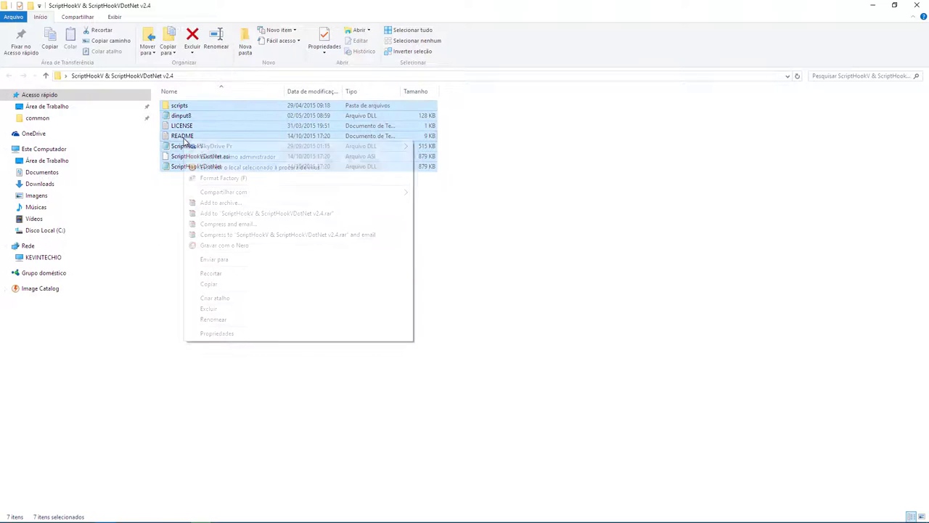
pyautogui.click(211, 273)
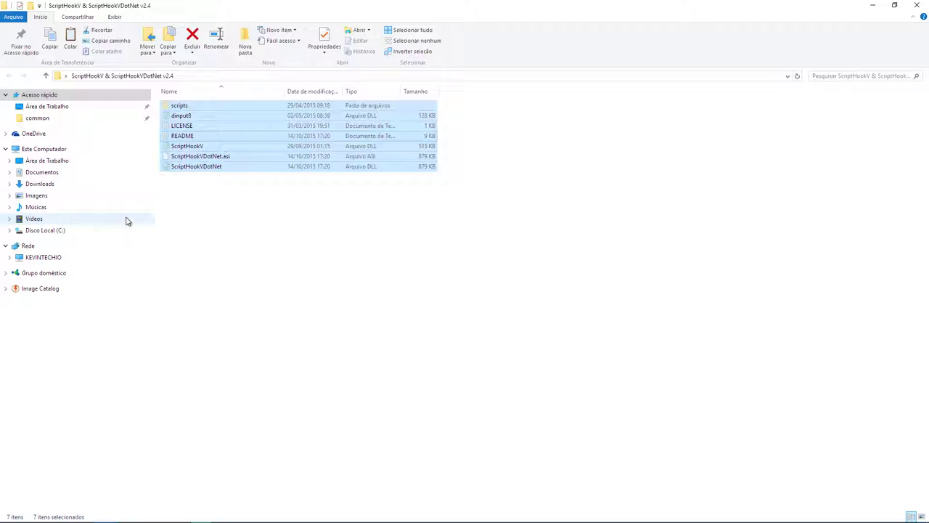
# Step: Paste the files into the Grand Theft Auto V folder, replacing existing copies, and close the window
pyautogui.click(63, 122)
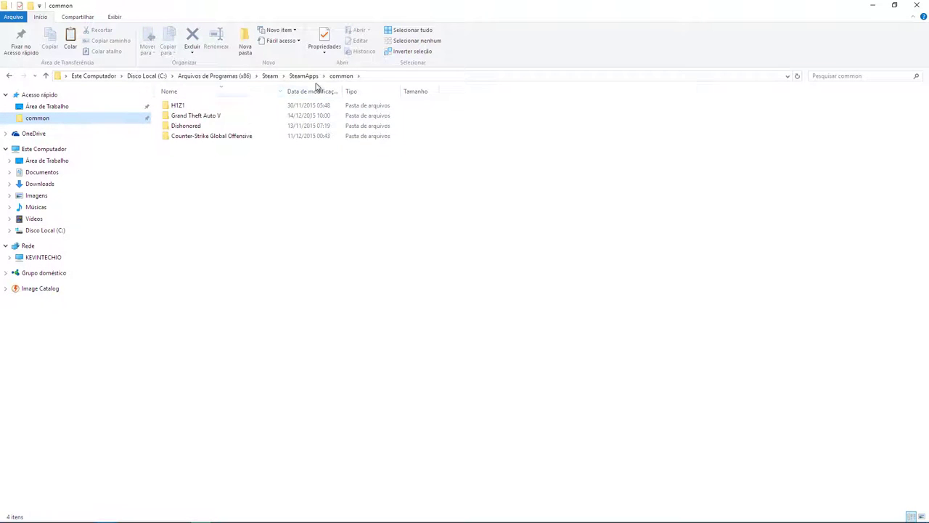
pyautogui.doubleClick(186, 117)
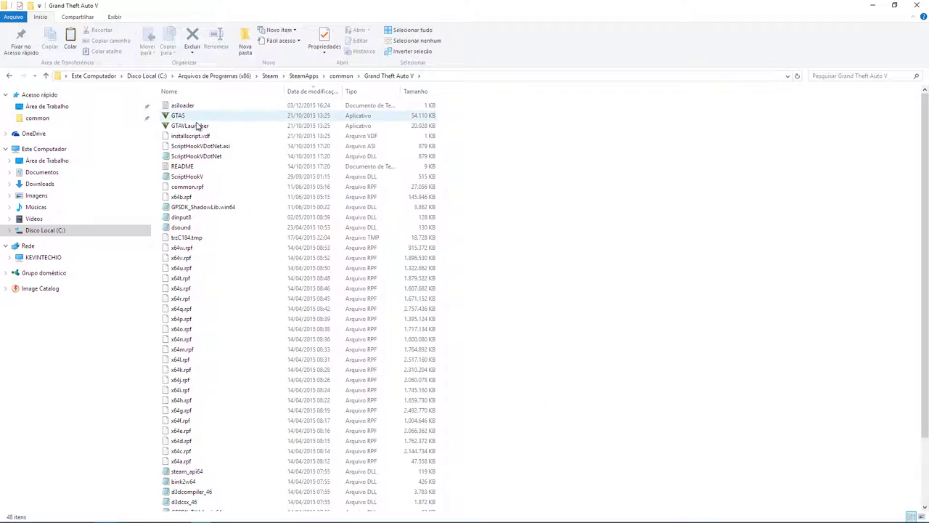
pyautogui.rightClick(624, 210)
pyautogui.click(683, 286)
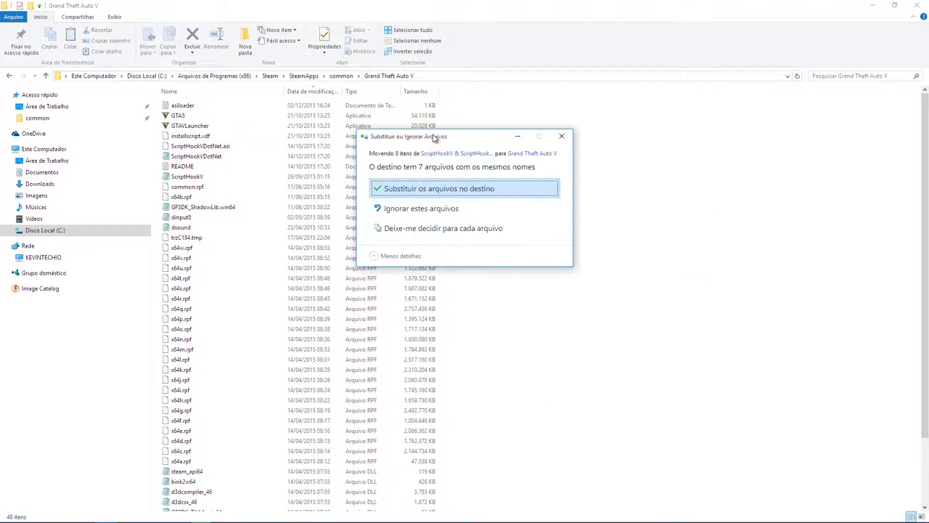
pyautogui.click(438, 188)
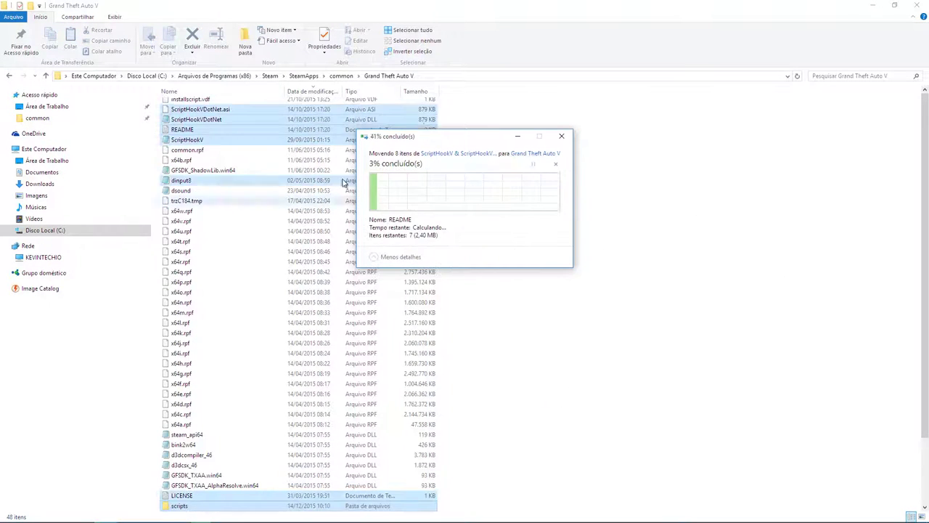
pyautogui.click(914, 7)
pyautogui.click(533, 161)
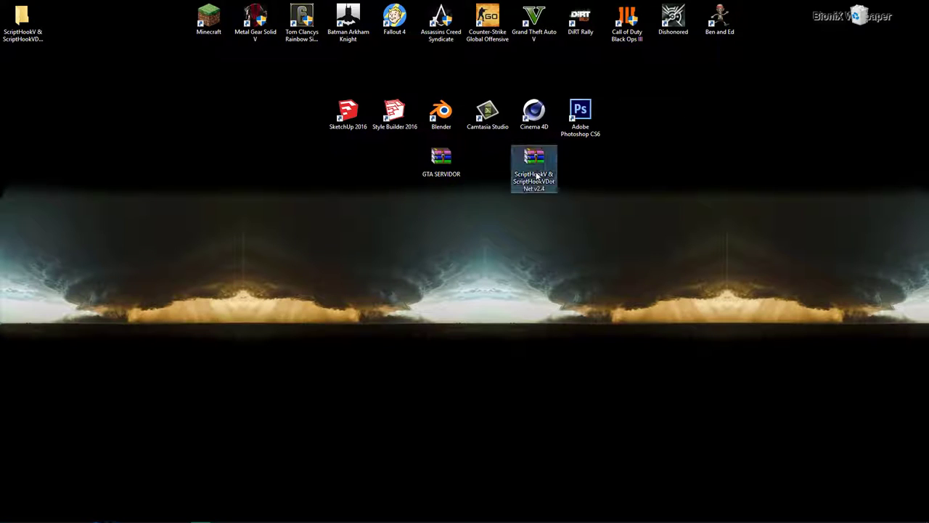
# Step: Delete the ScriptHookV archive and extract GTA SERVIDOR onto the desktop, placing its folder lower
pyautogui.press('Delete')
pyautogui.press('Return')
pyautogui.rightClick(445, 158)
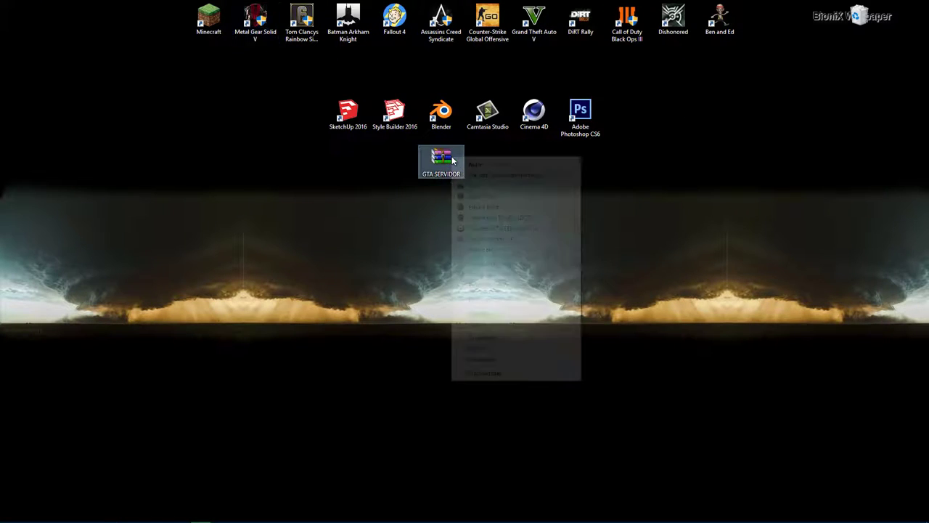
pyautogui.click(479, 207)
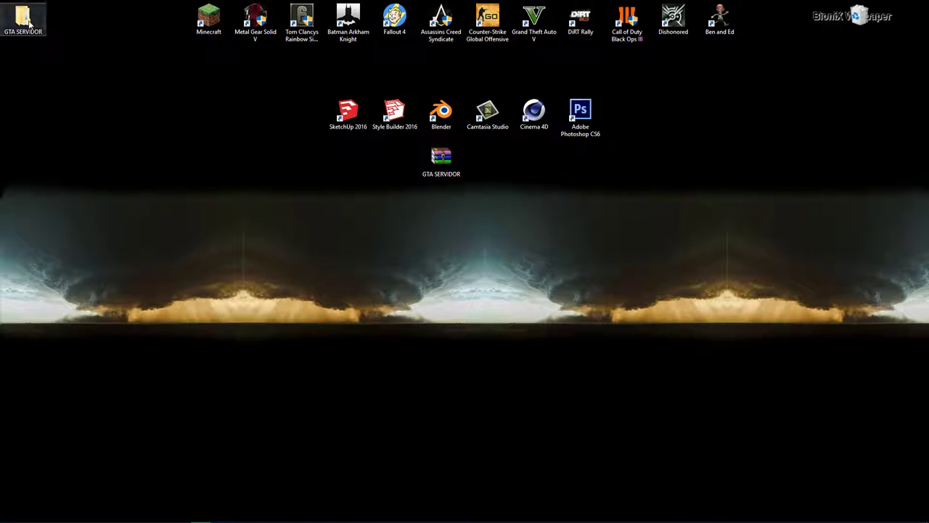
pyautogui.moveTo(22, 29); pyautogui.dragTo(207, 180)
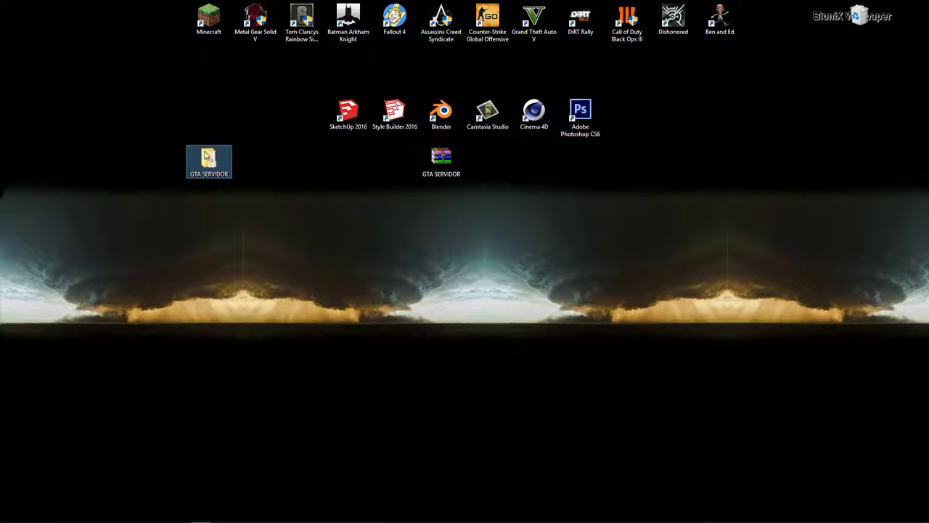
# Step: Cut the five client DLLs from GTA SERVIDOR's client folder
pyautogui.doubleClick(209, 158)
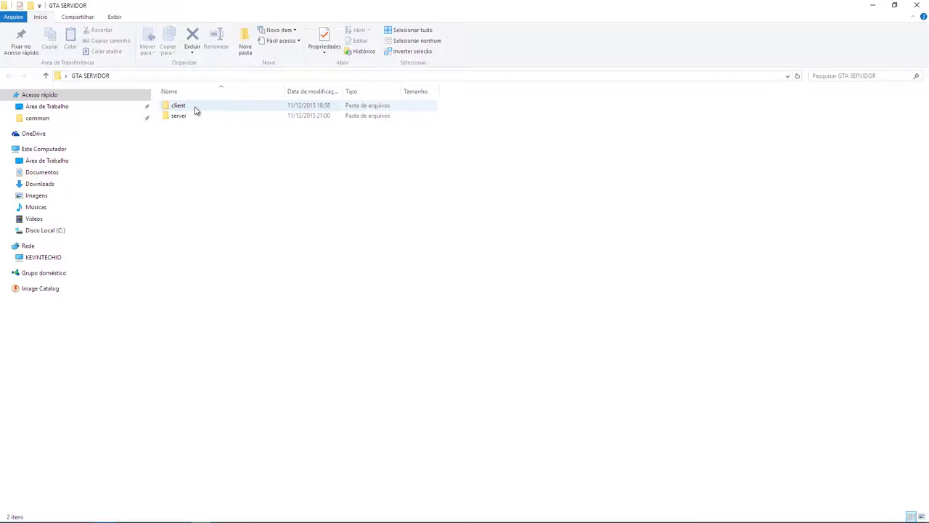
pyautogui.click(193, 117)
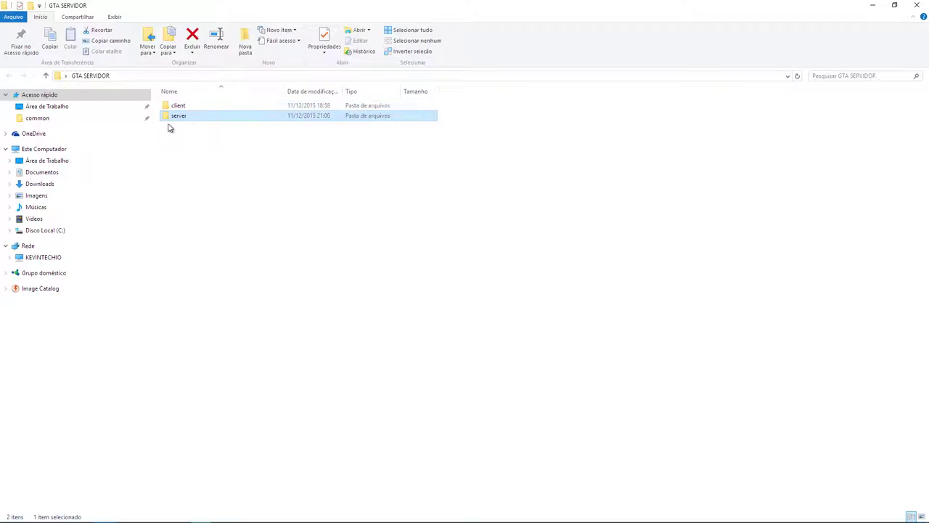
pyautogui.moveTo(178, 114); pyautogui.dragTo(178, 110)
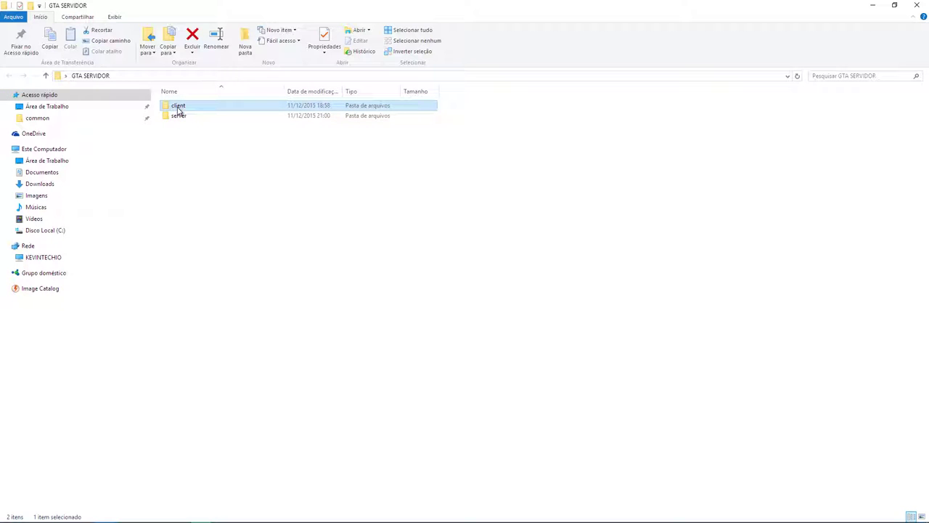
pyautogui.doubleClick(179, 106)
pyautogui.hotkey('ctrl', 'a')
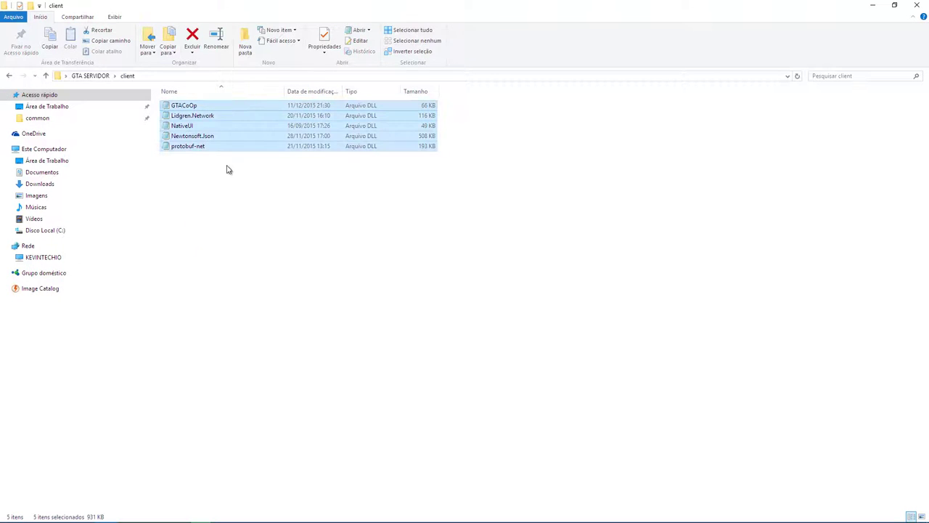
pyautogui.rightClick(201, 128)
pyautogui.click(245, 283)
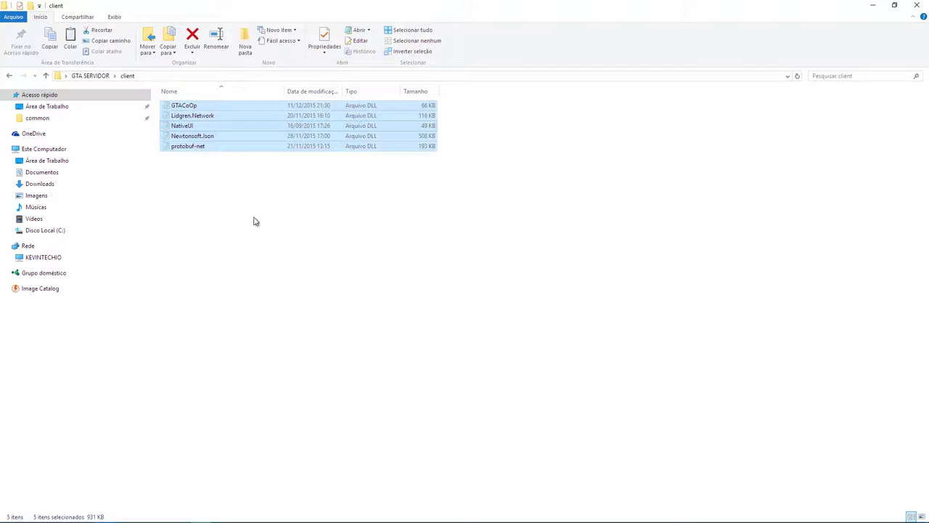
# Step: Paste into the Grand Theft Auto V scripts folder, dismissing the replace prompt
pyautogui.click(69, 121)
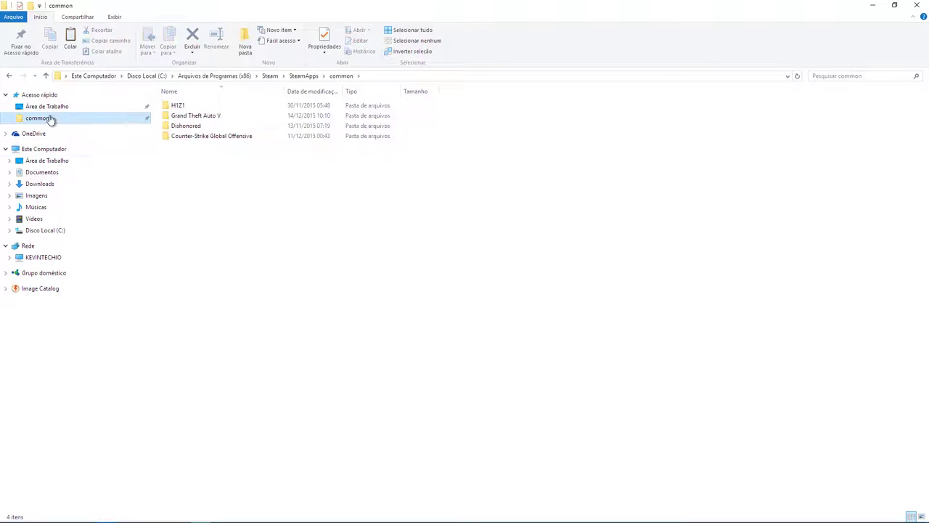
pyautogui.doubleClick(186, 118)
pyautogui.scroll(-3, 348, 268)
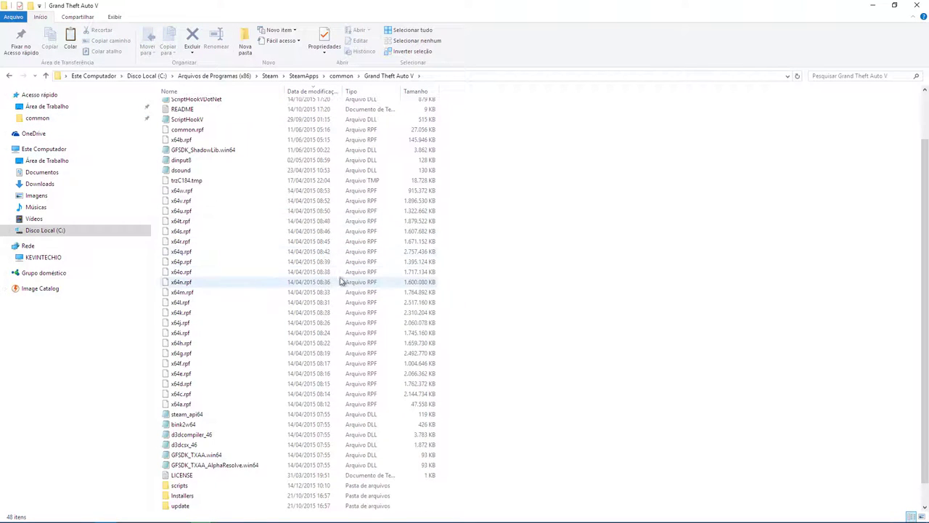
pyautogui.doubleClick(199, 485)
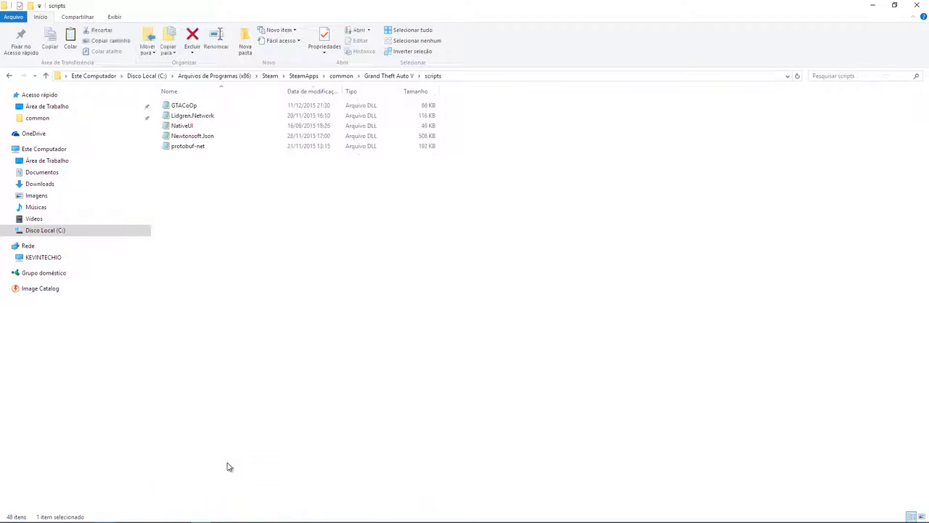
pyautogui.rightClick(323, 328)
pyautogui.click(400, 406)
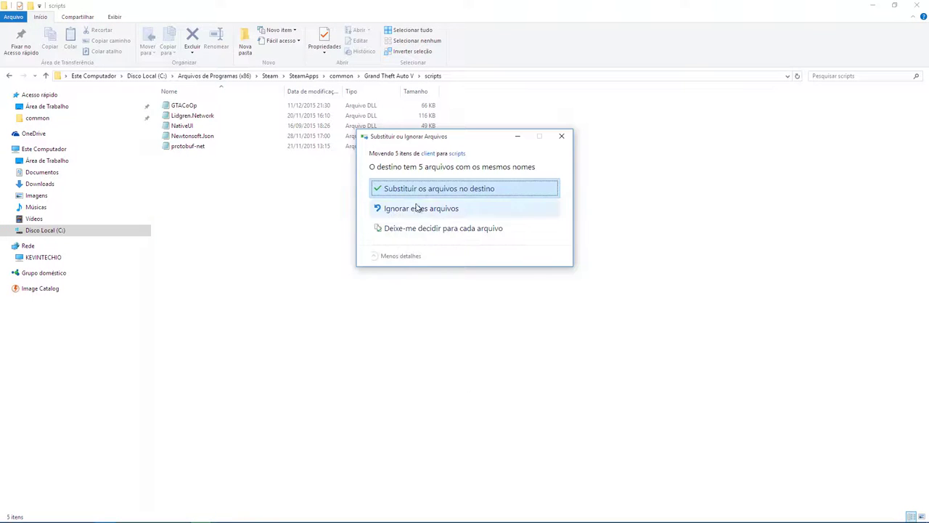
pyautogui.click(561, 137)
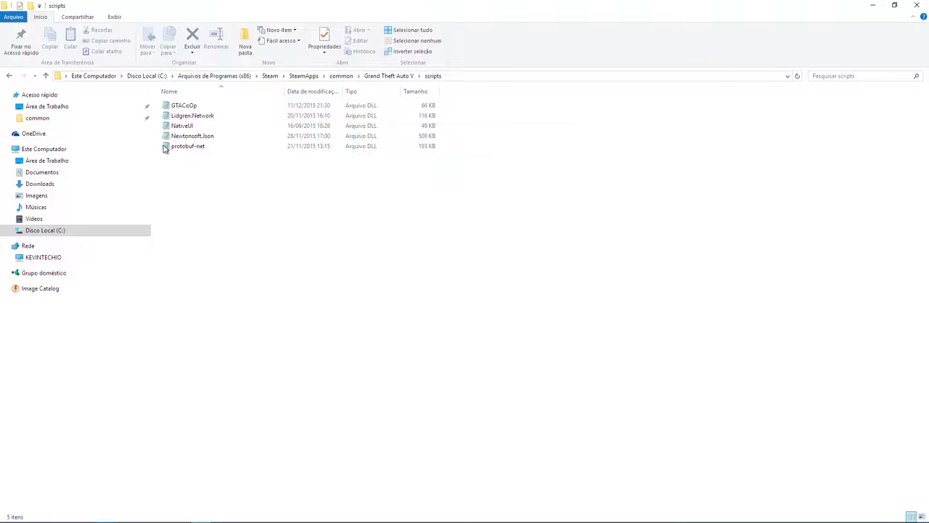
# Step: Delete Newtonsoft.Json, protobuf-net, GTACoOp and Lidgren.Network from scripts, then minimize the window
pyautogui.moveTo(187, 172); pyautogui.dragTo(179, 138)
pyautogui.press('Delete')
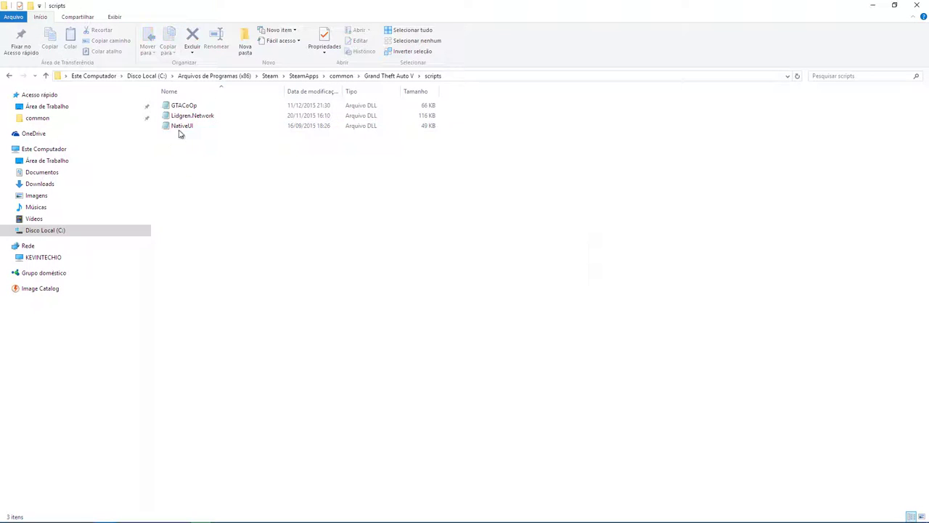
pyautogui.moveTo(469, 118); pyautogui.dragTo(339, 76)
pyautogui.press('Delete')
pyautogui.press('Return')
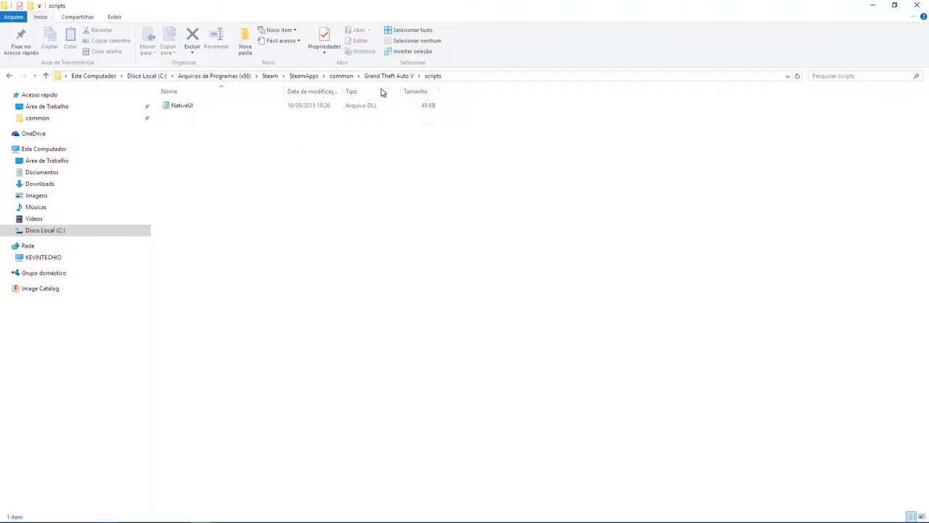
pyautogui.rightClick(378, 229)
pyautogui.click(235, 238)
pyautogui.click(873, 5)
pyautogui.doubleClick(208, 158)
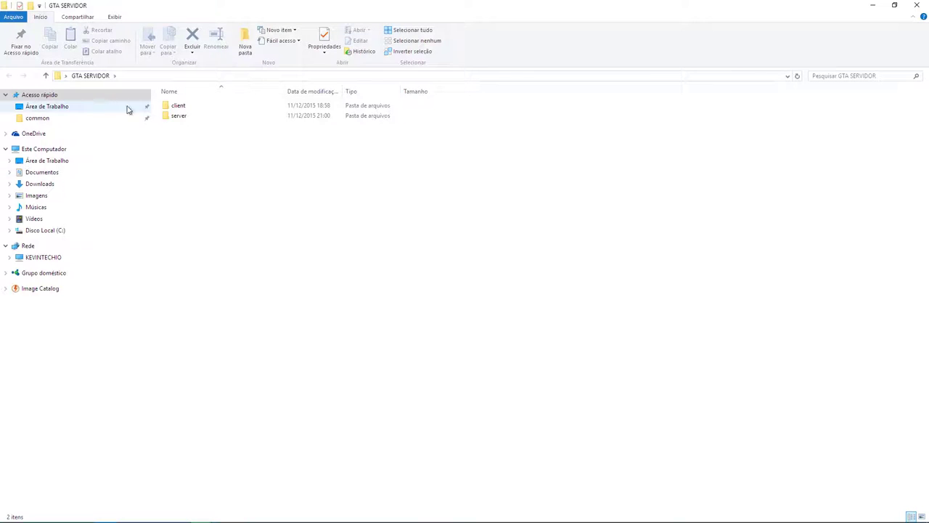
# Step: Cut all five DLL files from the client folder
pyautogui.doubleClick(178, 105)
pyautogui.moveTo(234, 271); pyautogui.dragTo(192, 101)
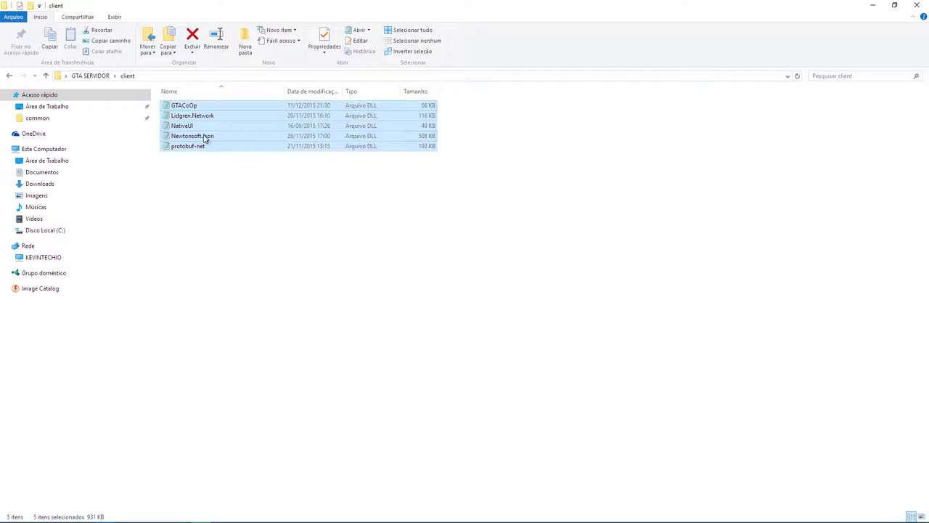
pyautogui.rightClick(206, 140)
pyautogui.click(231, 291)
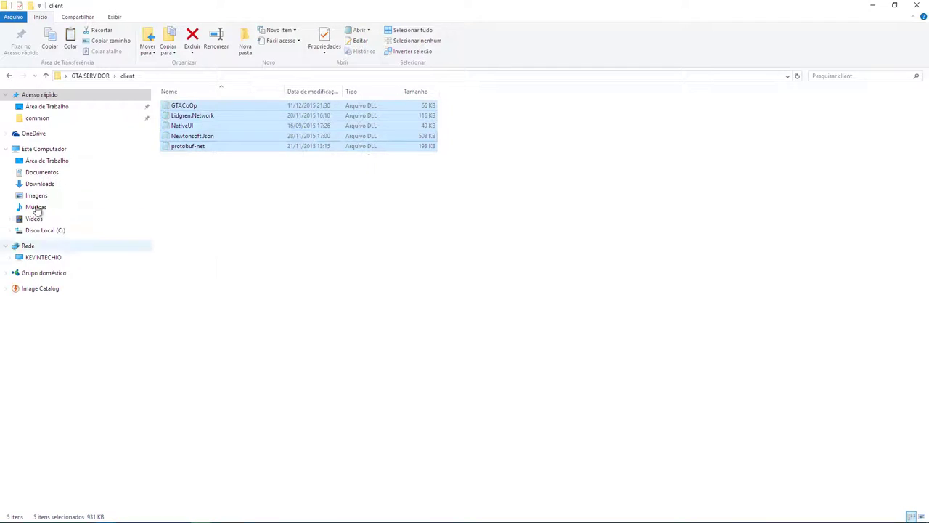
# Step: Paste them into the Grand Theft Auto V scripts folder, replacing NativeUI, and close the window
pyautogui.click(33, 119)
pyautogui.doubleClick(190, 116)
pyautogui.scroll(-10, 297, 323)
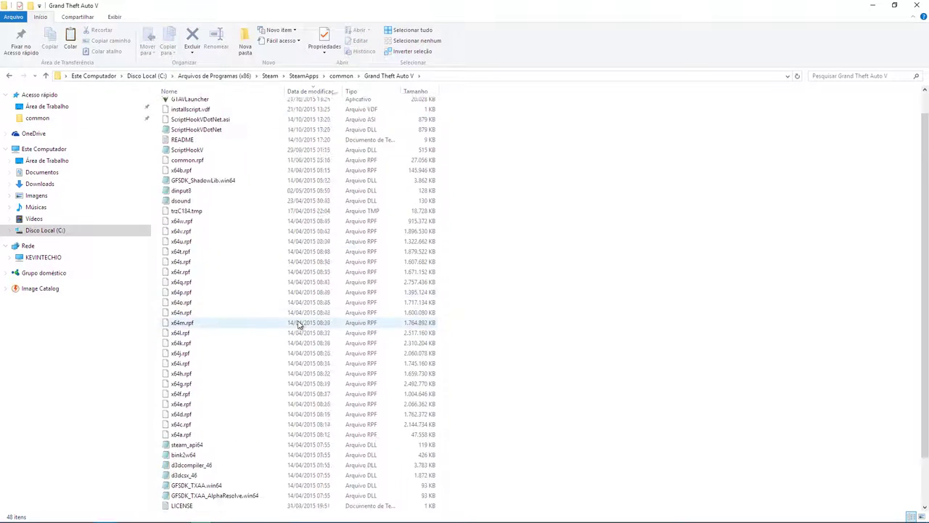
pyautogui.doubleClick(178, 465)
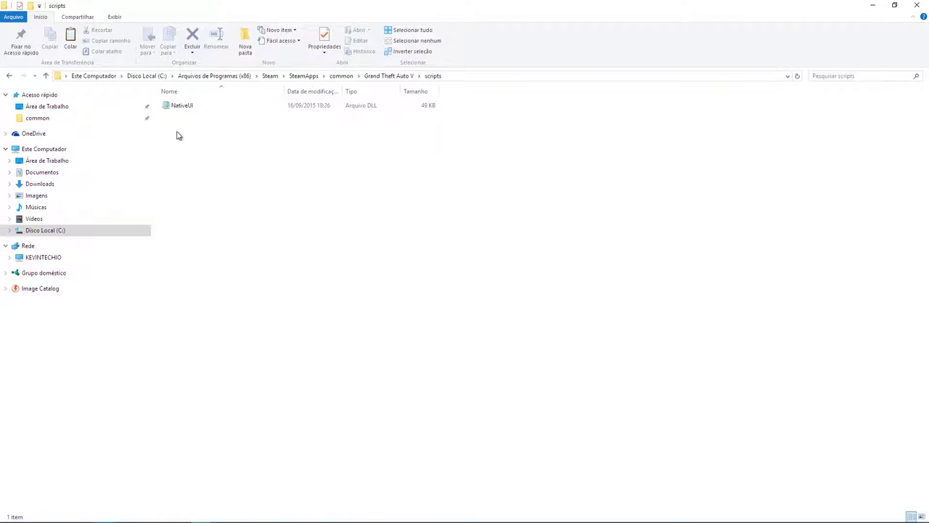
pyautogui.rightClick(262, 189)
pyautogui.click(294, 272)
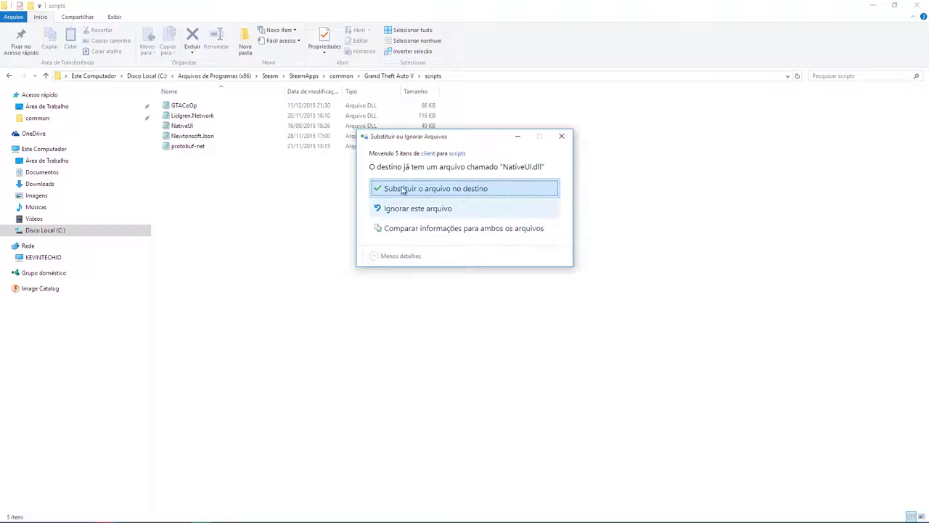
pyautogui.click(498, 191)
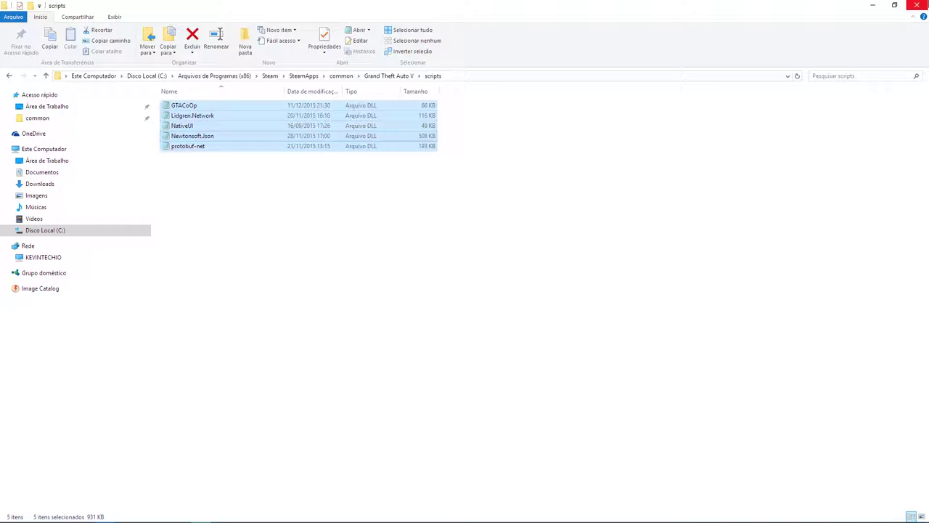
pyautogui.click(917, 5)
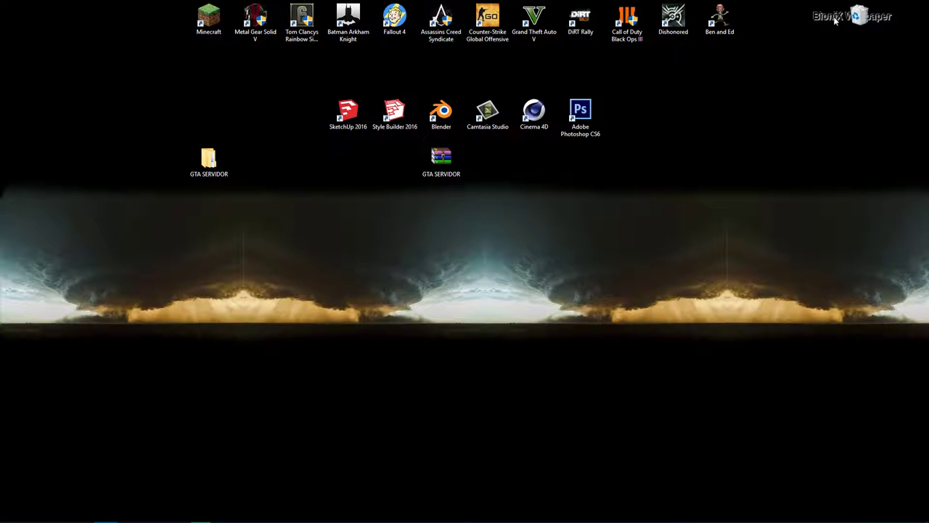
# Step: Reopen the GTA SERVIDOR folder from the desktop
pyautogui.doubleClick(209, 160)
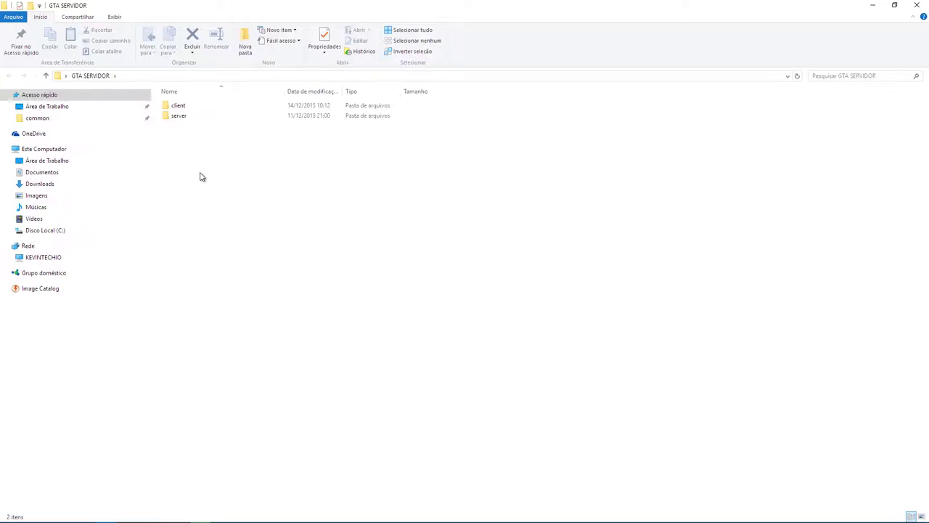
# Step: Enter the server folder and open its Settings file in Notepad
pyautogui.doubleClick(179, 118)
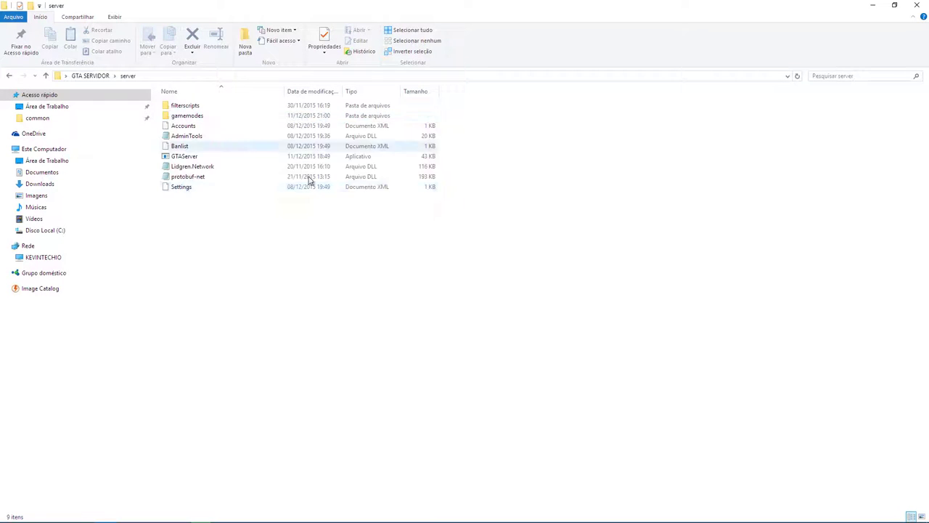
pyautogui.click(211, 188)
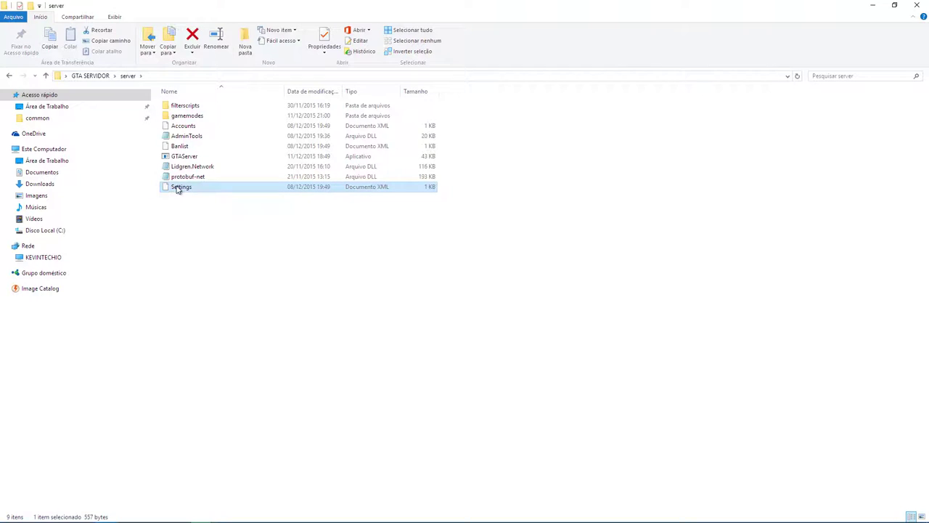
pyautogui.rightClick(177, 188)
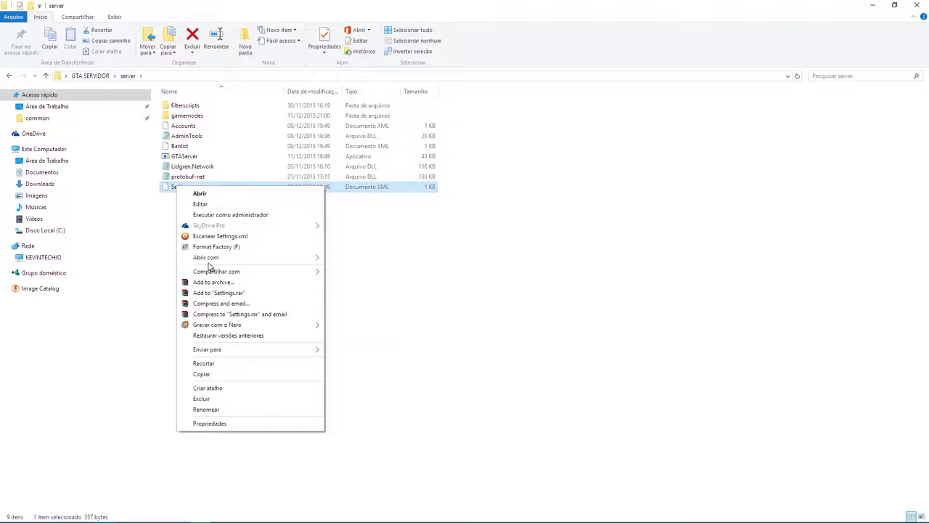
pyautogui.moveTo(311, 257)
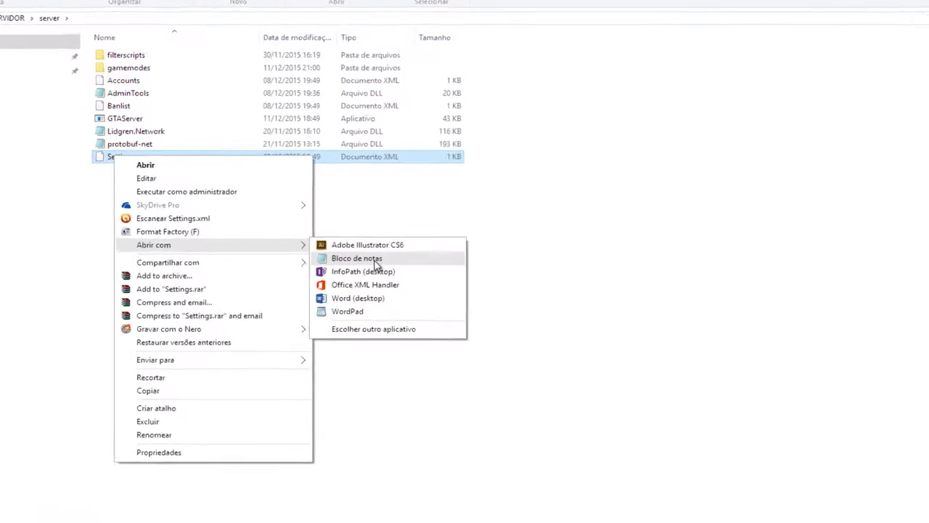
pyautogui.click(356, 265)
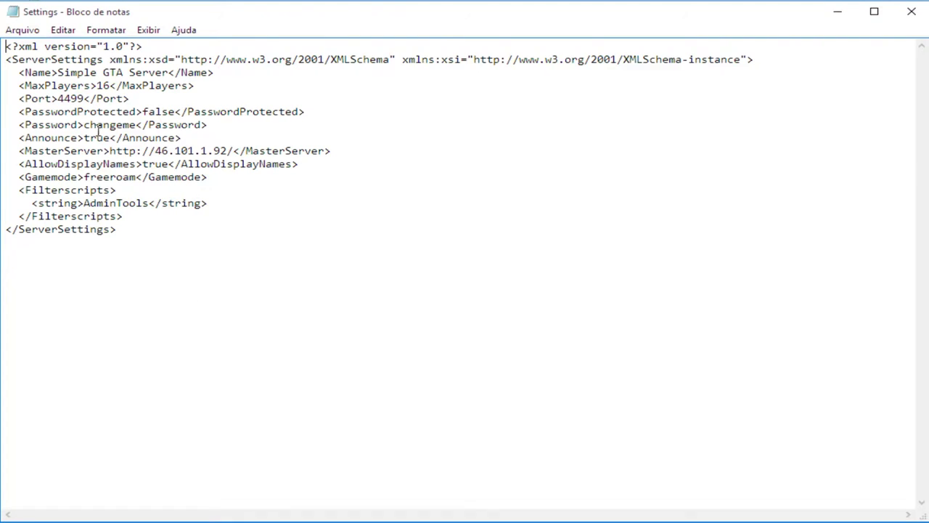
# Step: Rename the server from Simple GTA Server to KWTGames GOSTOSAO
pyautogui.moveTo(3, 47); pyautogui.dragTo(791, 62)
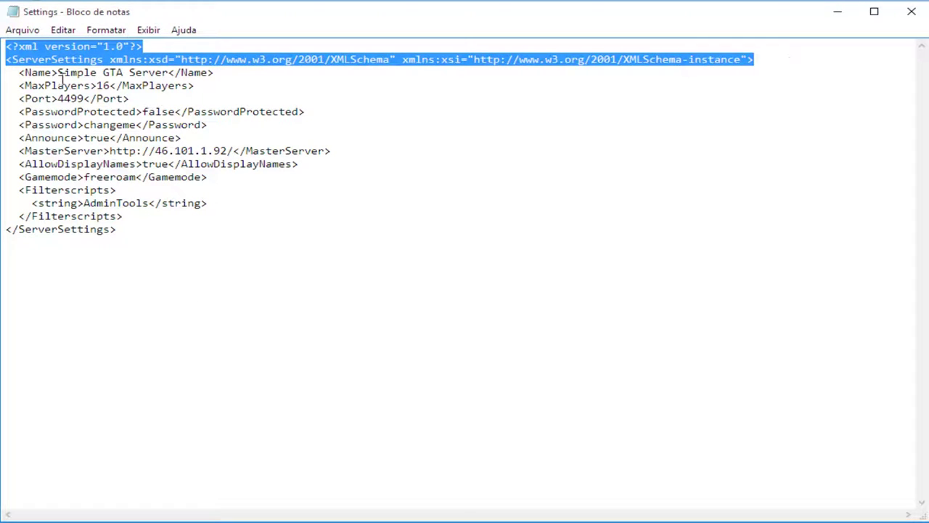
pyautogui.moveTo(57, 73); pyautogui.dragTo(171, 73)
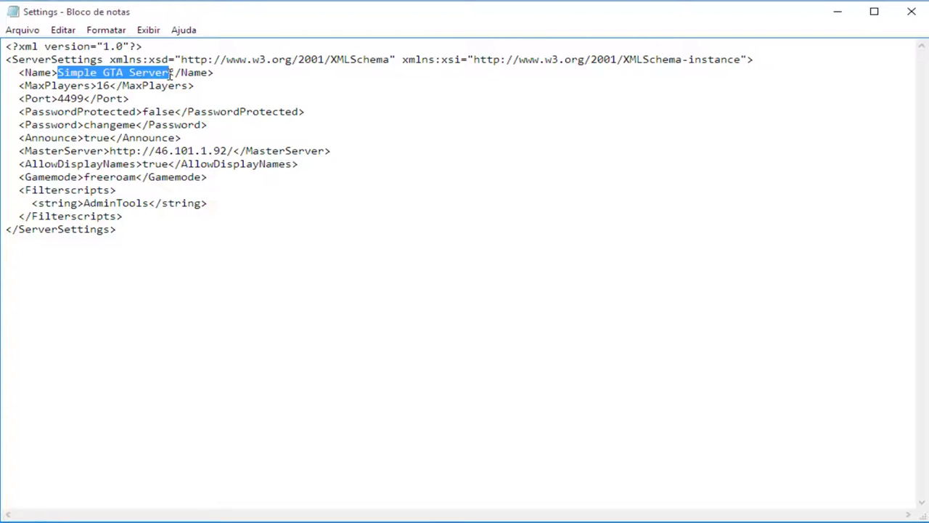
pyautogui.write('KWTG')
pyautogui.write('ames G')
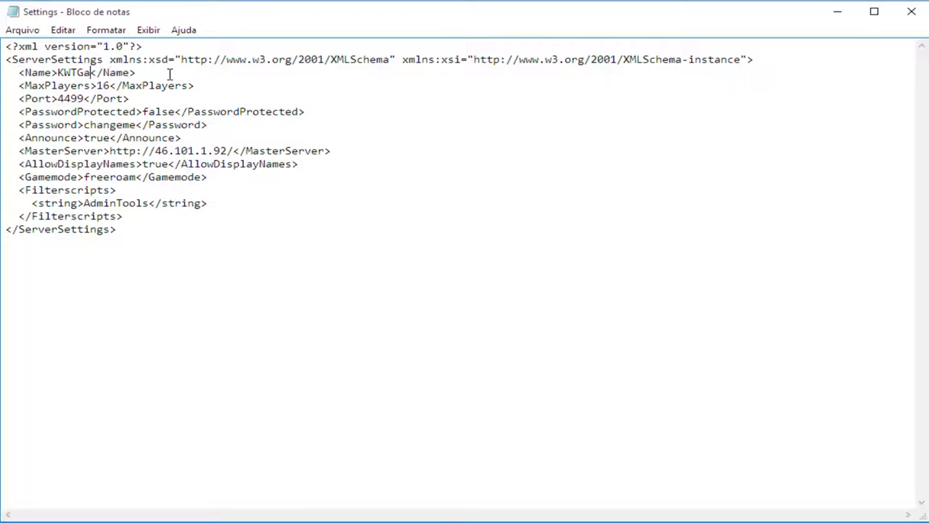
pyautogui.write('OSA')
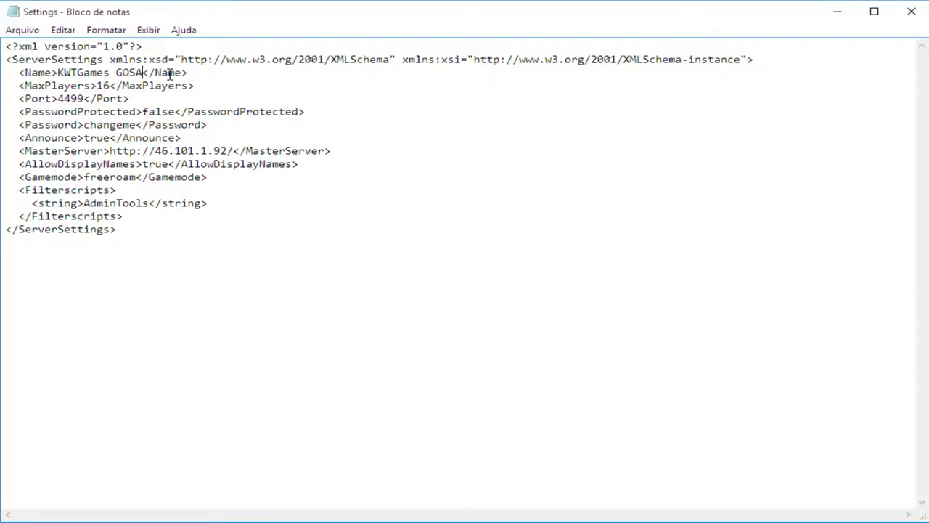
pyautogui.press('BackSpace')
pyautogui.write('TOSA')
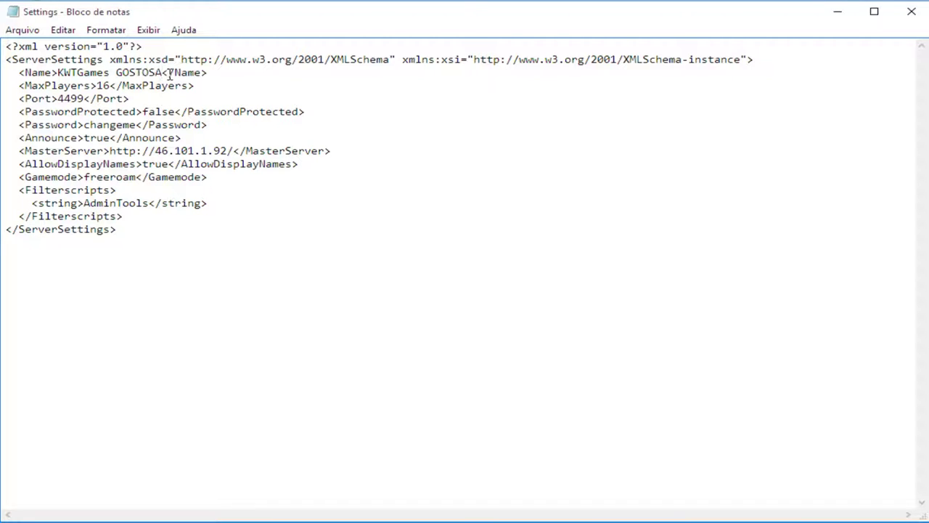
pyautogui.write('O')
# Step: Change MaxPlayers from 16 to 4
pyautogui.doubleClick(100, 86)
pyautogui.write('10')
pyautogui.press('BackSpace')
pyautogui.press('BackSpace')
pyautogui.write('20')
pyautogui.press('BackSpace')
pyautogui.press('BackSpace')
pyautogui.write('32')
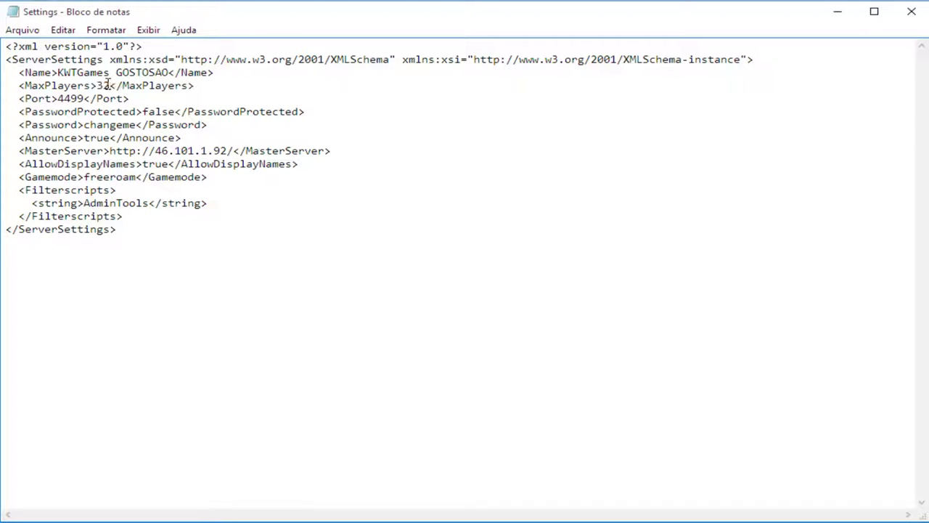
pyautogui.press('BackSpace')
pyautogui.press('BackSpace')
pyautogui.write('4')
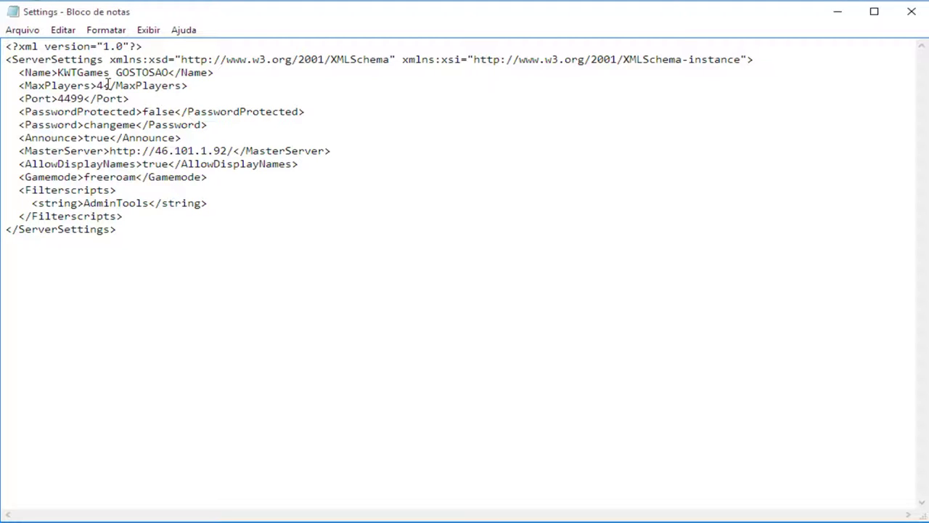
# Step: Set Port to 30120 and PasswordProtected to true
pyautogui.moveTo(57, 98); pyautogui.dragTo(86, 98)
pyautogui.write('30120')
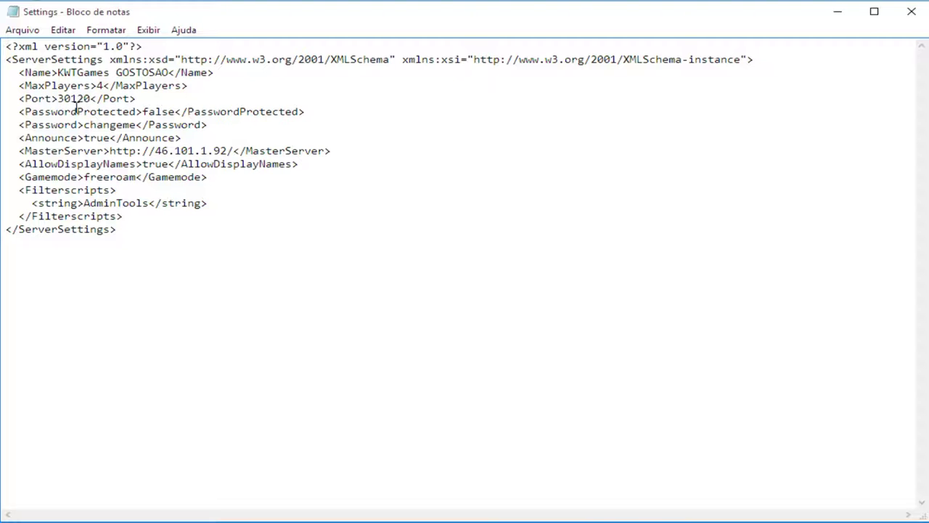
pyautogui.moveTo(142, 112); pyautogui.dragTo(177, 114)
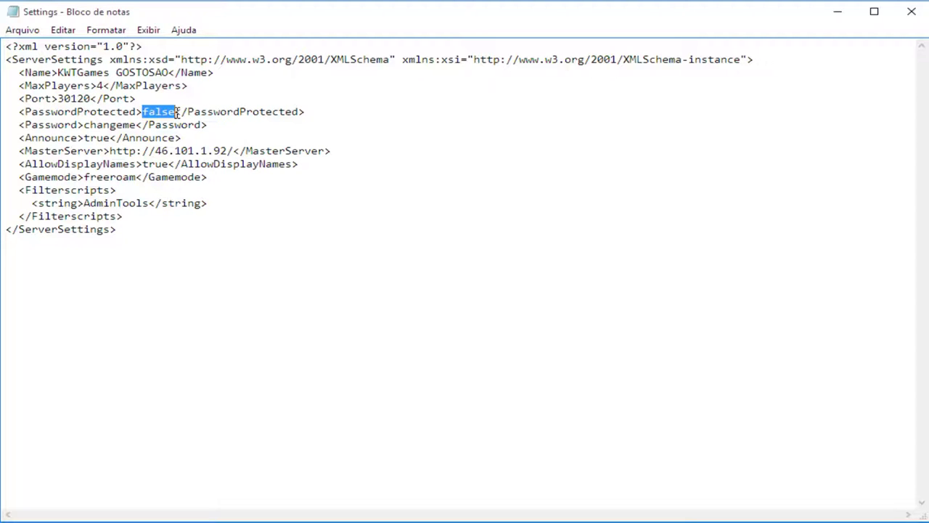
pyautogui.write('true')
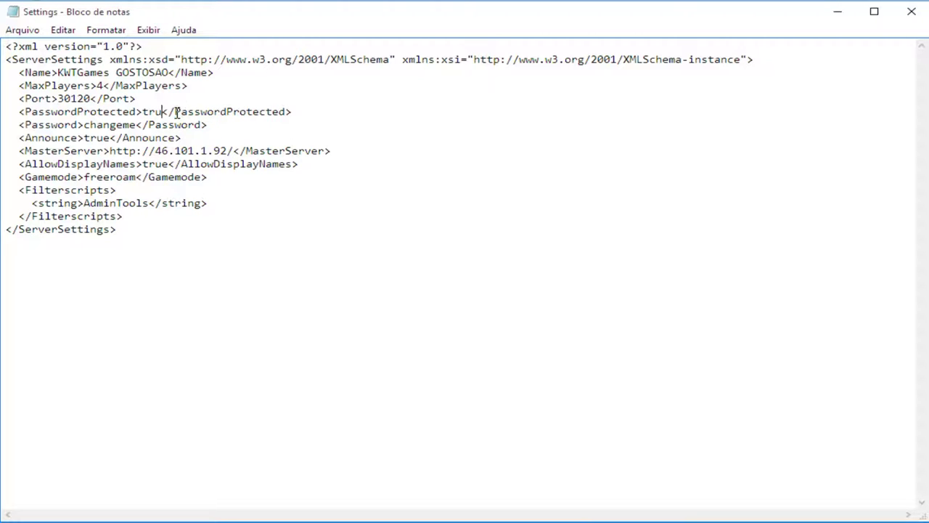
pyautogui.moveTo(85, 124); pyautogui.dragTo(136, 127)
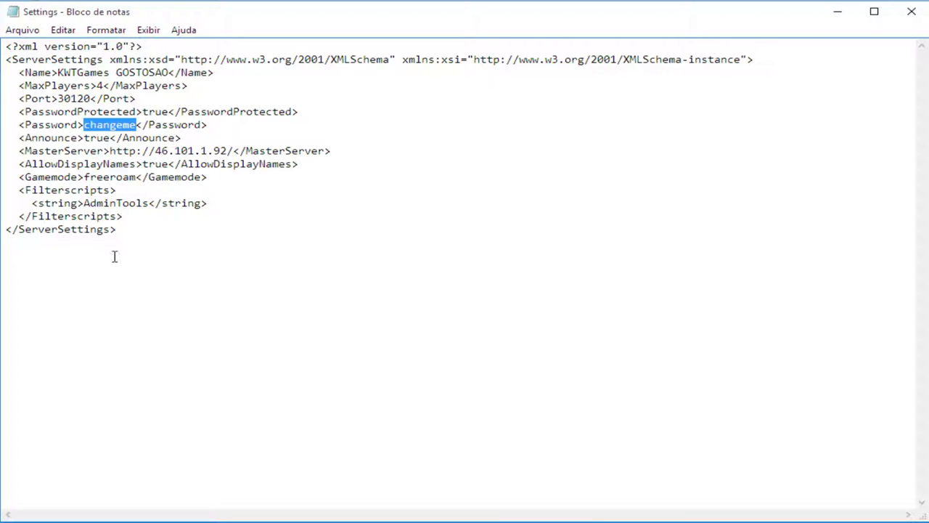
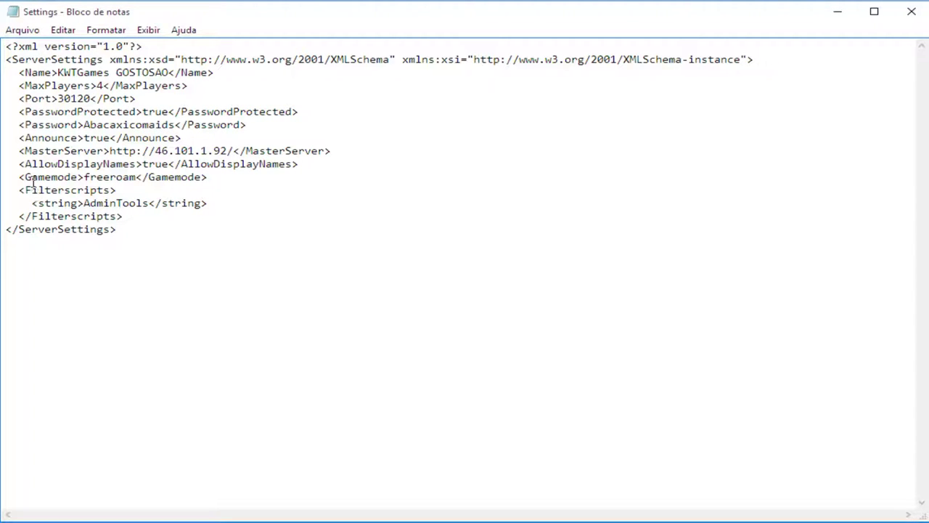
# Step: Replace the default Password value with a new server password
pyautogui.moveTo(84, 177); pyautogui.dragTo(137, 180)
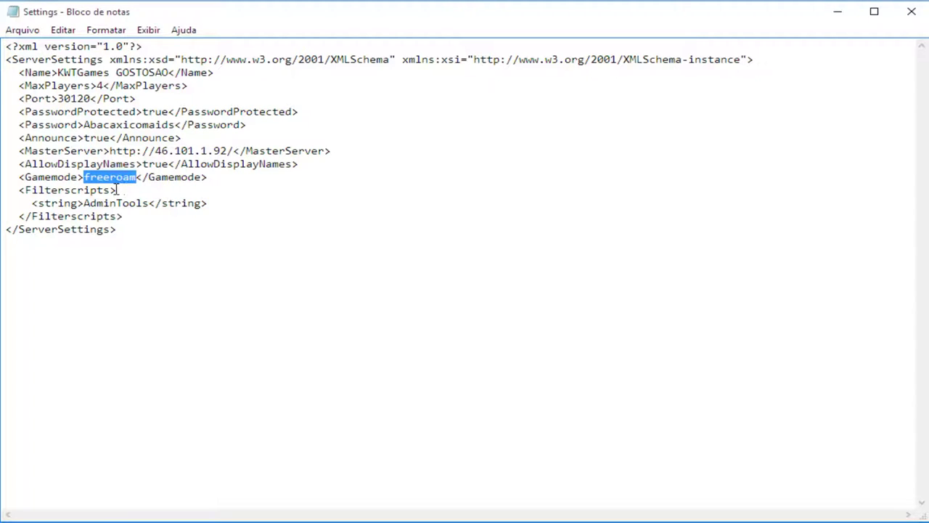
# Step: Add a Racemode filterscript line, then remove it, leaving only AdminTools
pyautogui.click(23, 190)
pyautogui.doubleClick(24, 190)
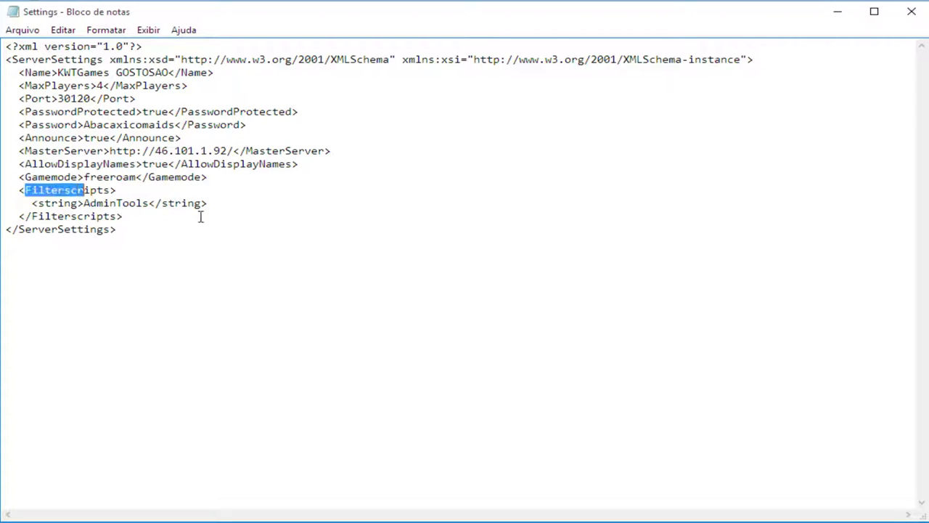
pyautogui.moveTo(208, 203); pyautogui.dragTo(31, 203)
pyautogui.hotkey('ctrl', 'c')
pyautogui.click(239, 199)
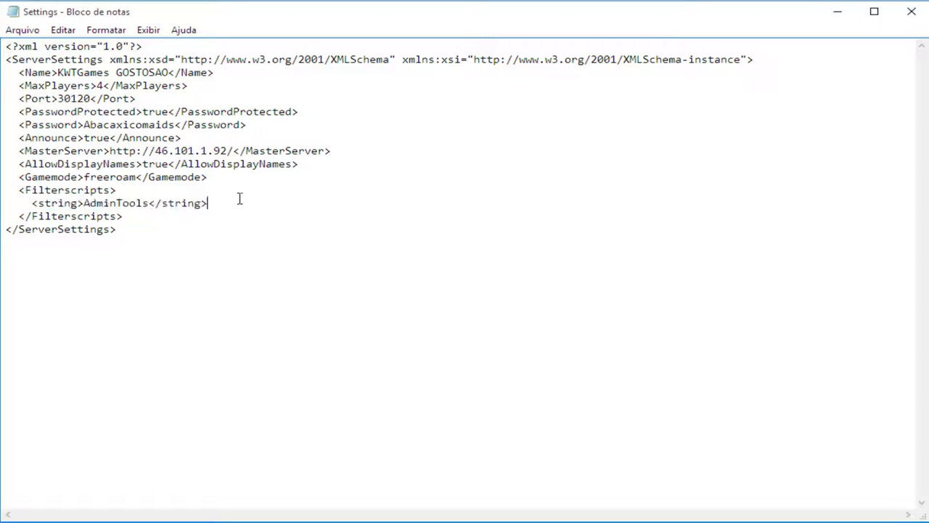
pyautogui.press('Return')
pyautogui.hotkey('ctrl', 'v')
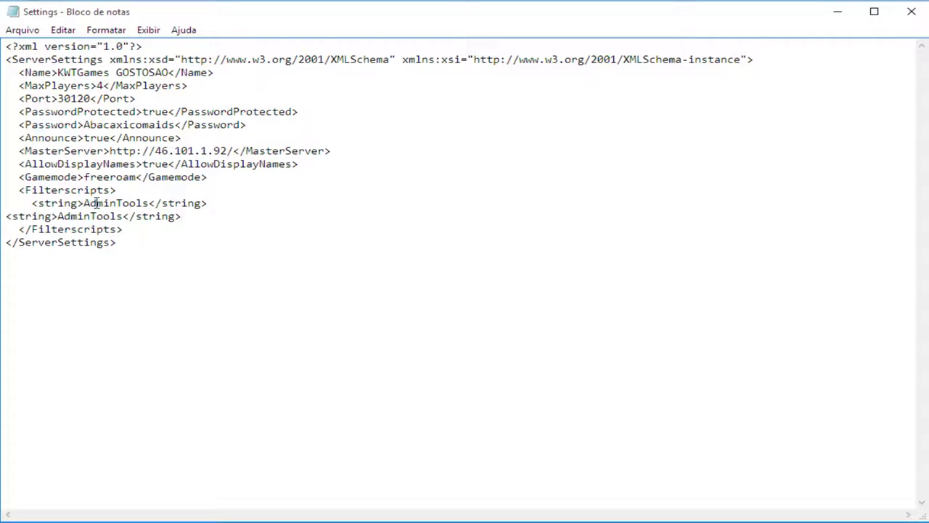
pyautogui.doubleClick(60, 215)
pyautogui.write('Racemod')
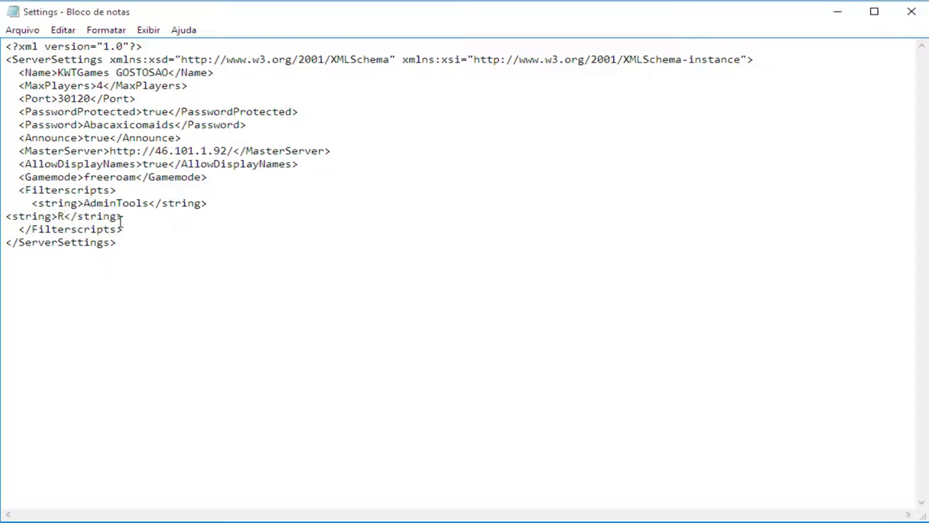
pyautogui.write('e')
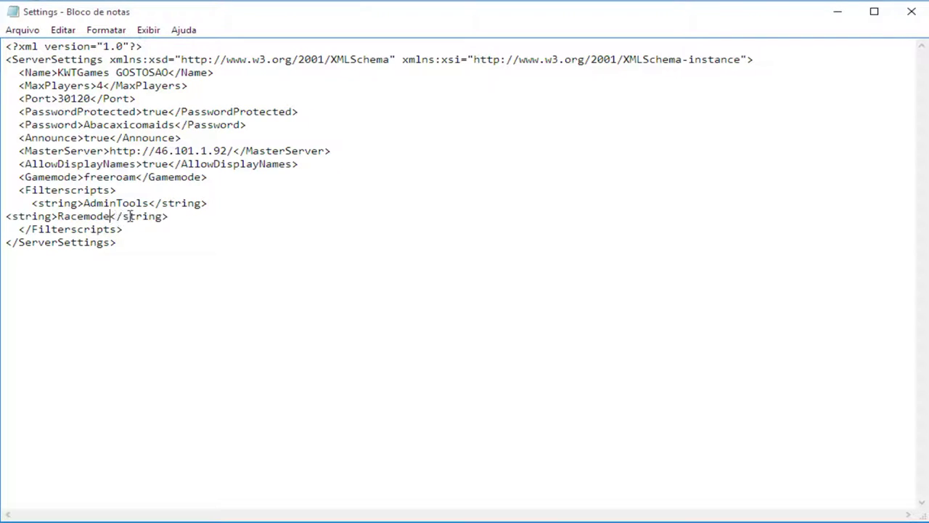
pyautogui.moveTo(186, 217); pyautogui.dragTo(6, 218)
pyautogui.press('BackSpace')
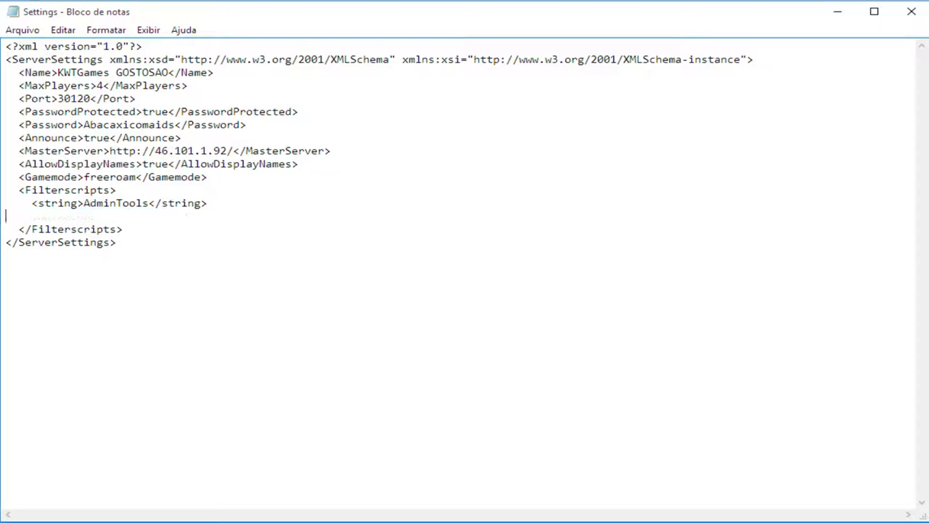
pyautogui.press('BackSpace')
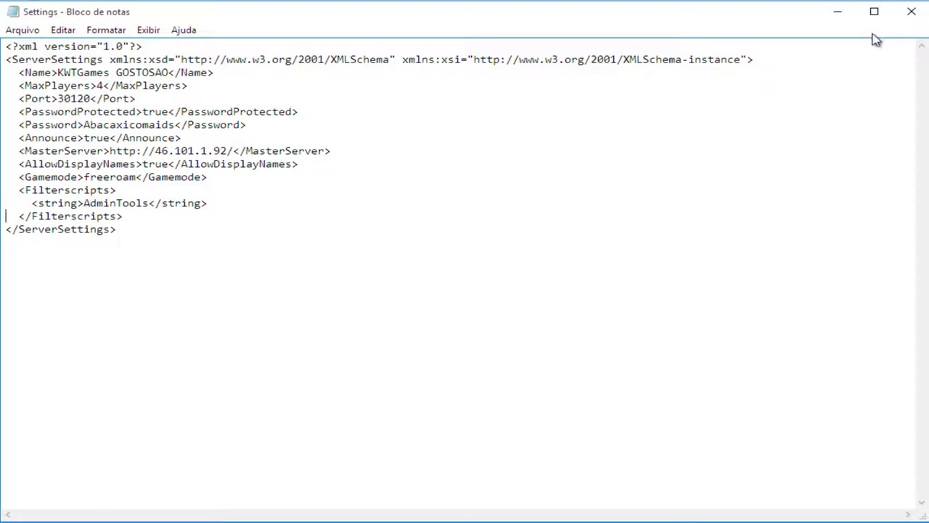
# Step: Close Settings.xml and save the changes
pyautogui.moveTo(73, 85); pyautogui.dragTo(116, 229)
pyautogui.click(90, 138)
pyautogui.click(900, 8)
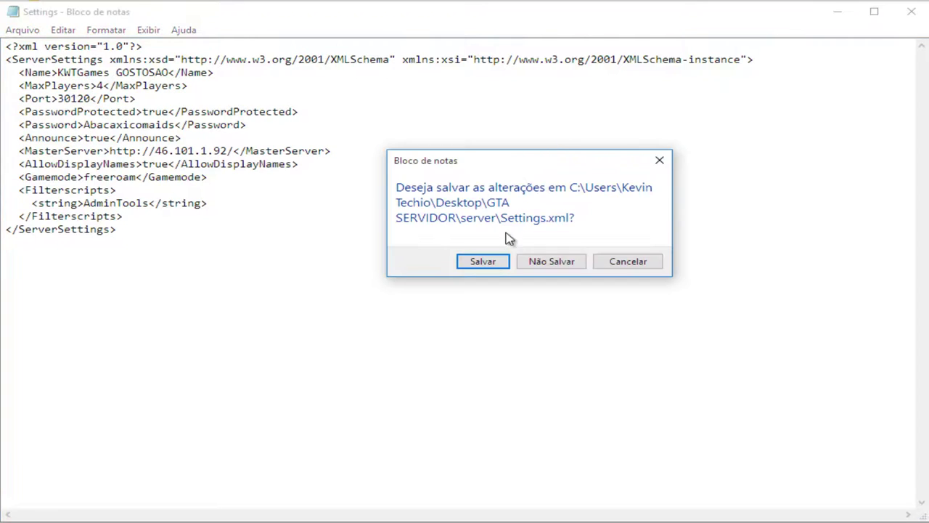
pyautogui.click(498, 262)
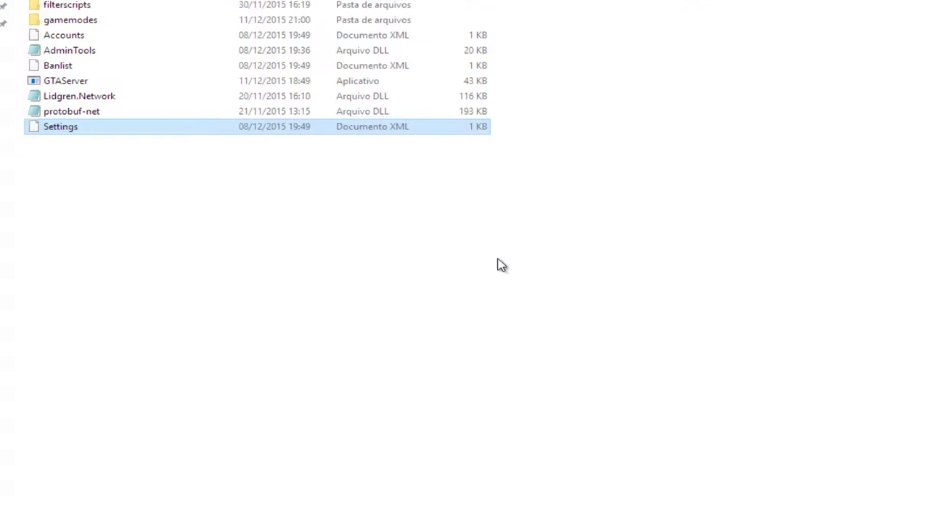
# Step: Add 199292921 after the BannedIps entry in Banlist via Notepad and close the file
pyautogui.rightClick(60, 69)
pyautogui.moveTo(133, 178)
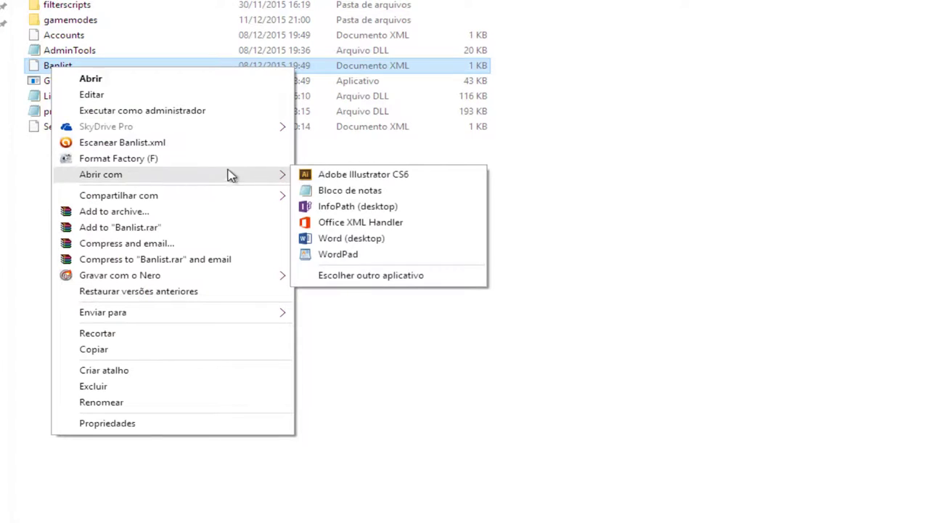
pyautogui.click(365, 189)
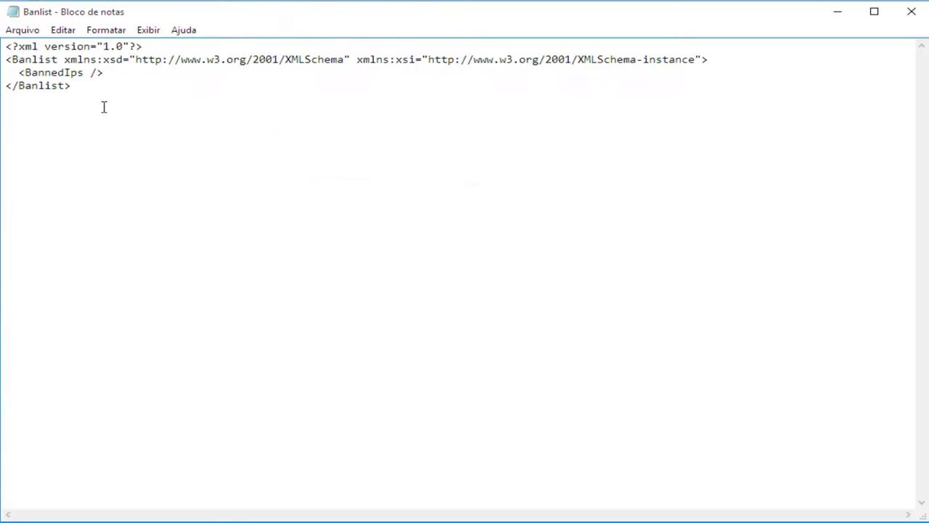
pyautogui.click(112, 77)
pyautogui.write('199292921')
pyautogui.click(914, 11)
pyautogui.click(530, 268)
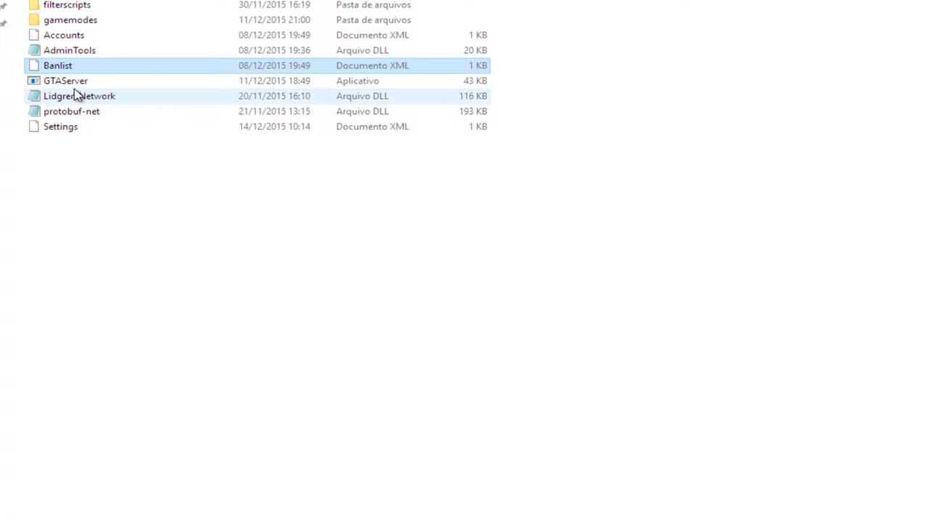
# Step: Reopen Settings in Notepad
pyautogui.rightClick(52, 129)
pyautogui.moveTo(214, 249)
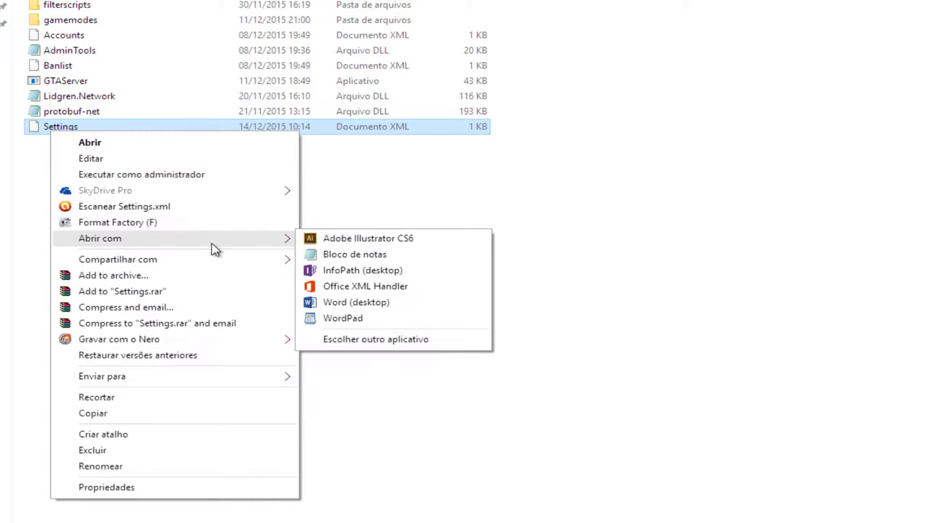
pyautogui.click(355, 254)
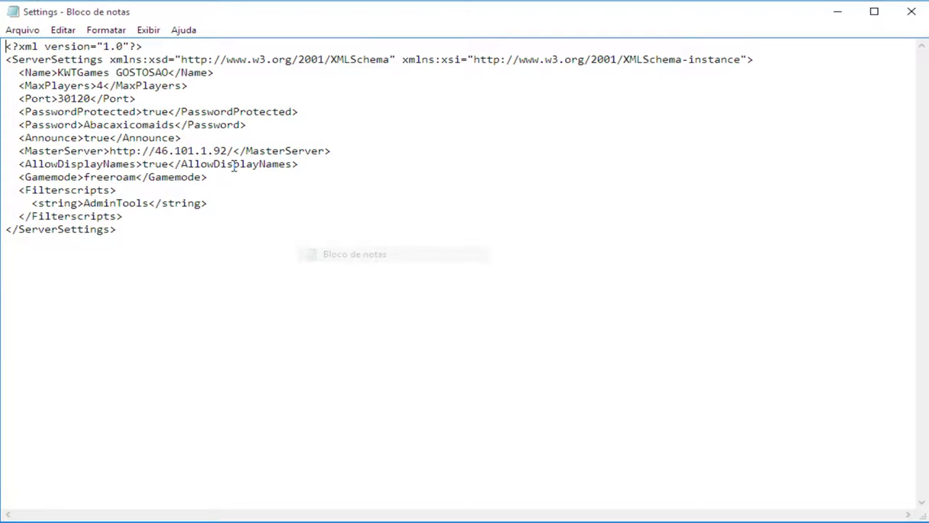
# Step: Select the port number 30120 in the <Port> line of Settings.xml
pyautogui.doubleClick(73, 99)
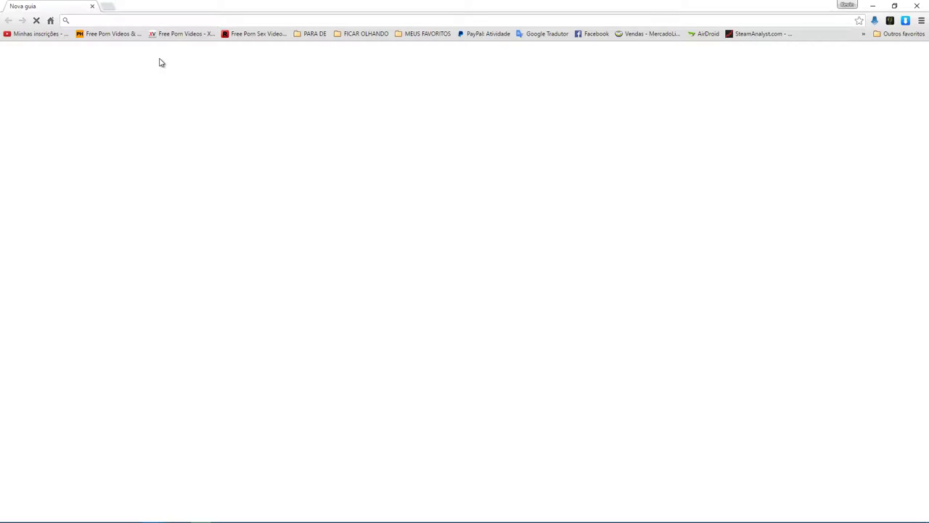
# Step: Load the router address 192.168.1.1/padrao in Chrome to reach its sign-in prompt
pyautogui.write('192.168.1.1/padrao')
pyautogui.press('Down')
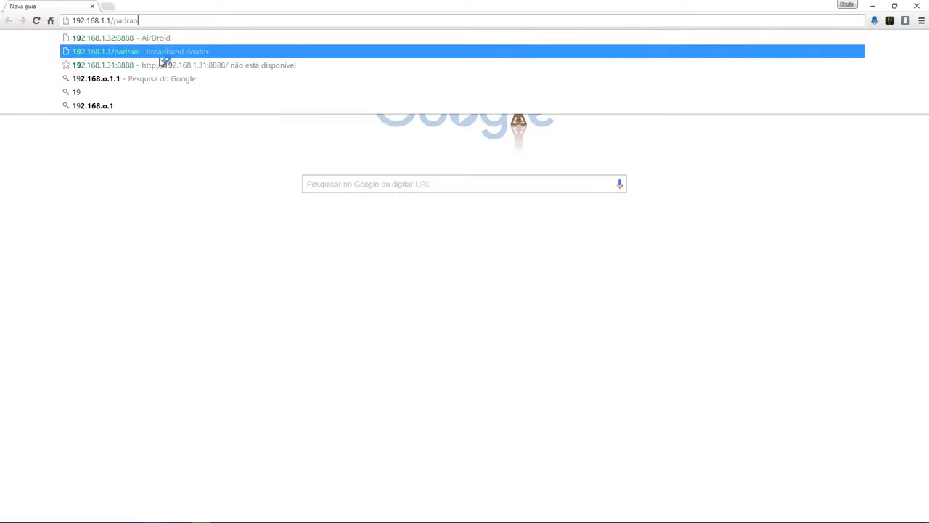
pyautogui.press('Return')
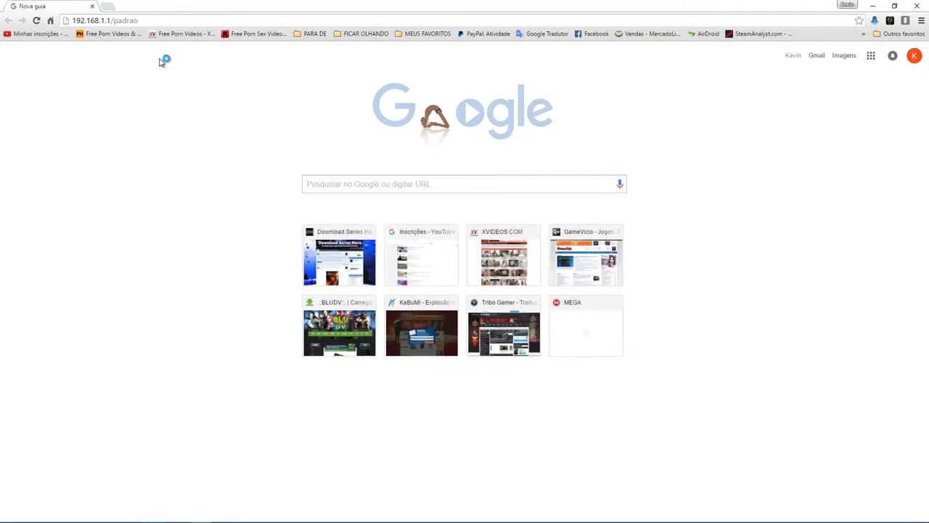
pyautogui.click(98, 21)
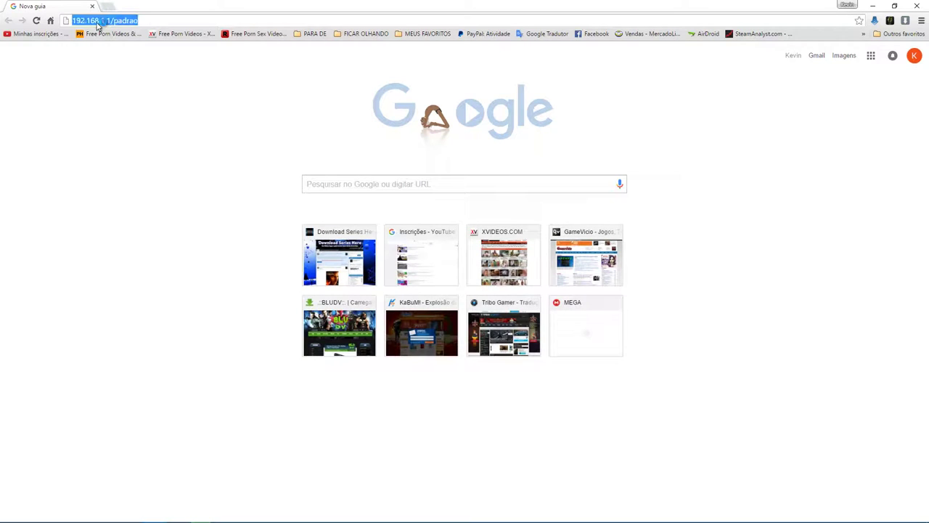
pyautogui.click(98, 21)
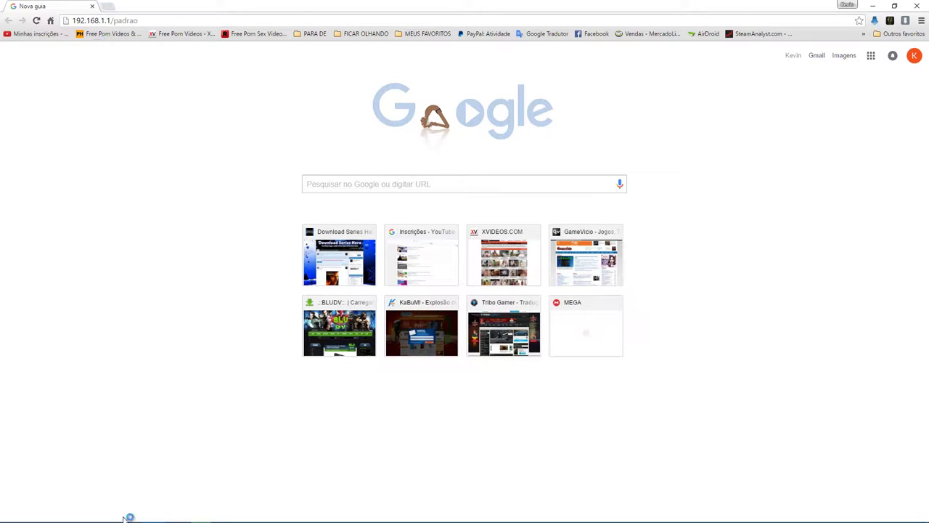
# Step: Close the Settings.xml file in Notepad
pyautogui.moveTo(178, 520)
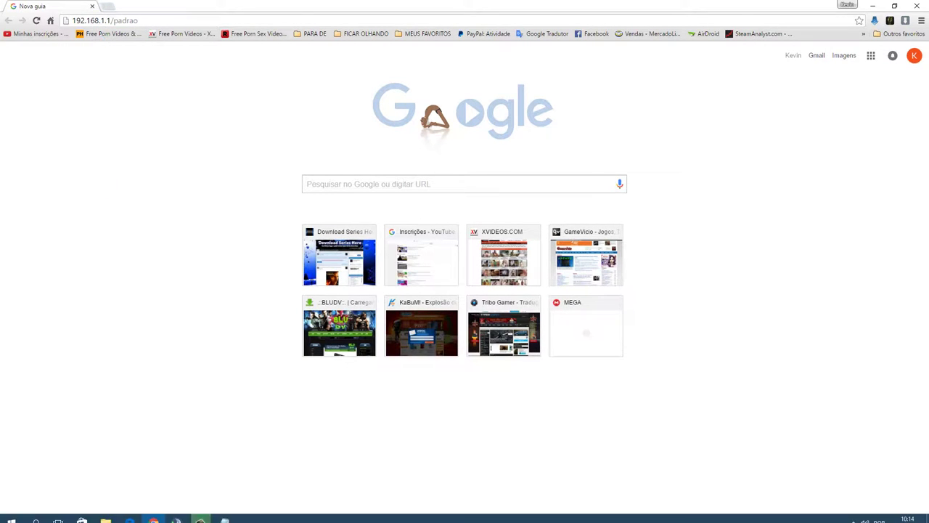
pyautogui.click(225, 514)
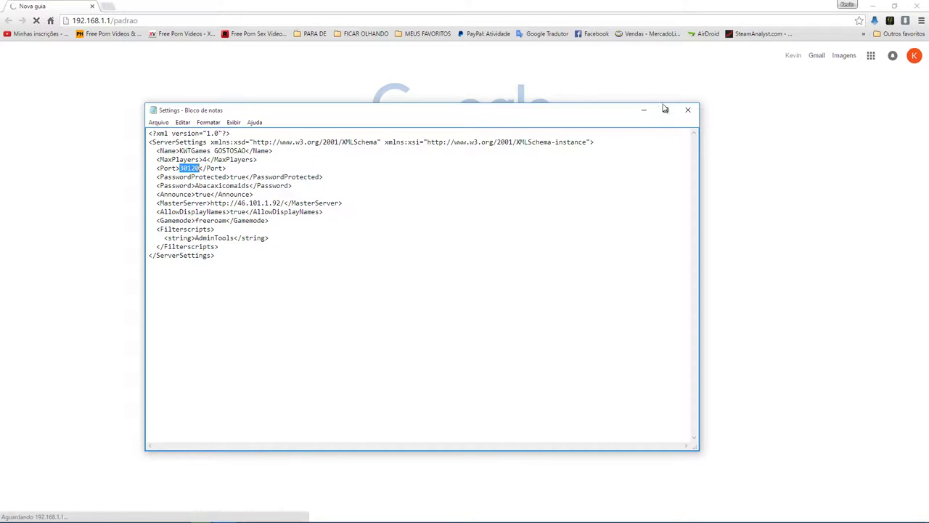
pyautogui.click(688, 110)
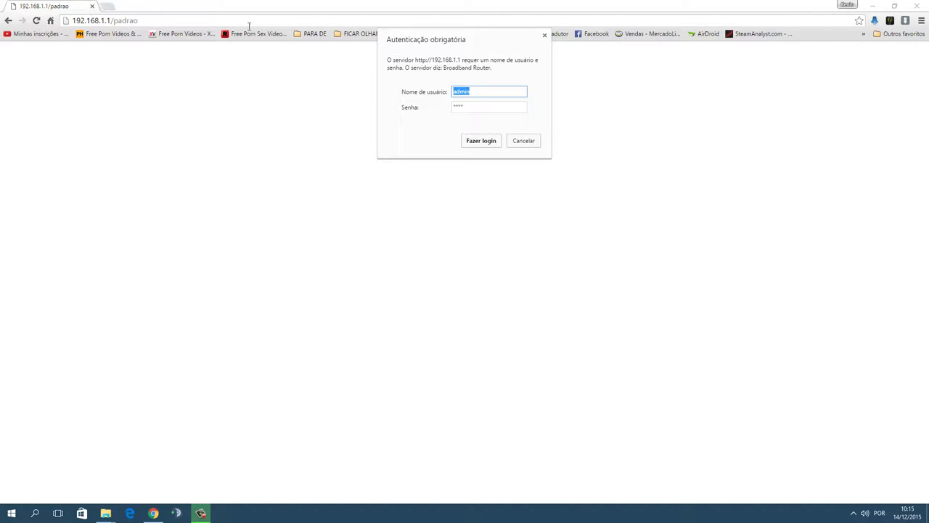
# Step: Sign in to the router, open Advanced Setup > NAT > Virtual Servers, and add a new entry
pyautogui.click(481, 141)
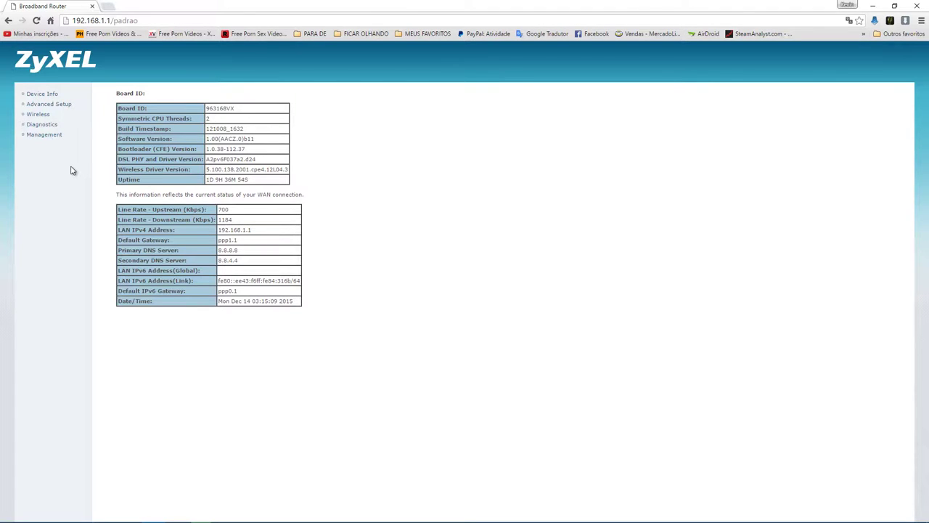
pyautogui.click(36, 106)
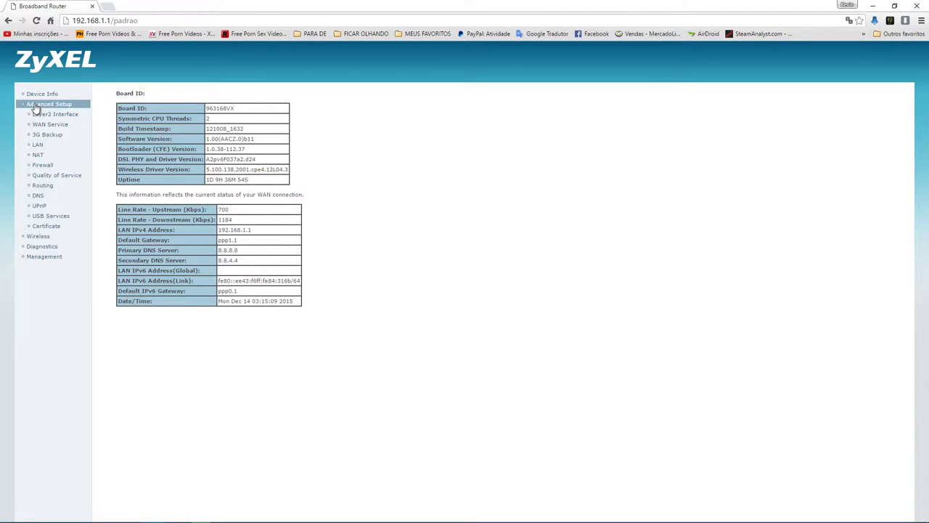
pyautogui.click(38, 155)
pyautogui.click(60, 165)
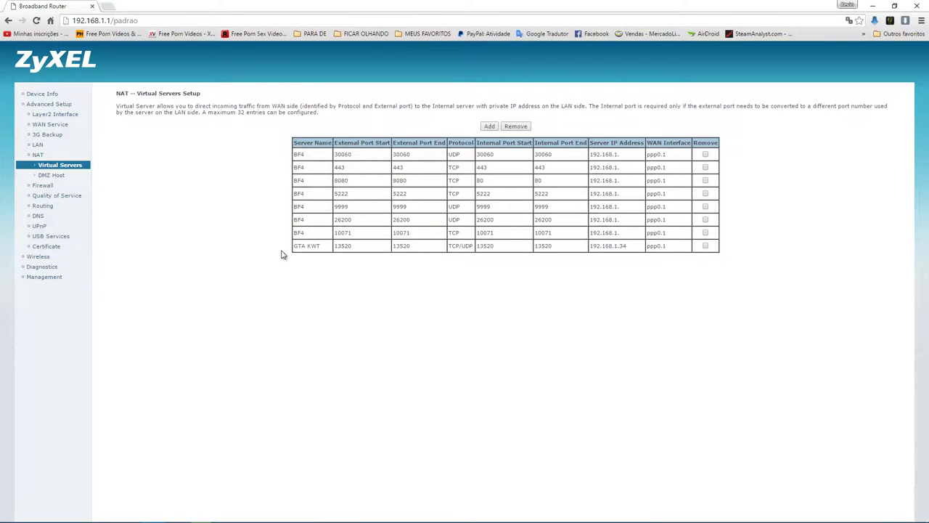
pyautogui.moveTo(294, 246); pyautogui.dragTo(730, 248)
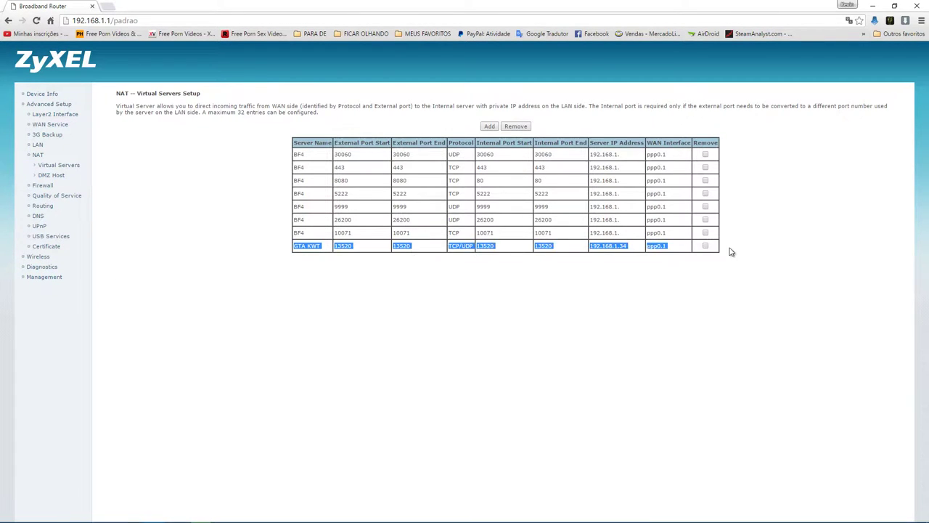
pyautogui.click(491, 127)
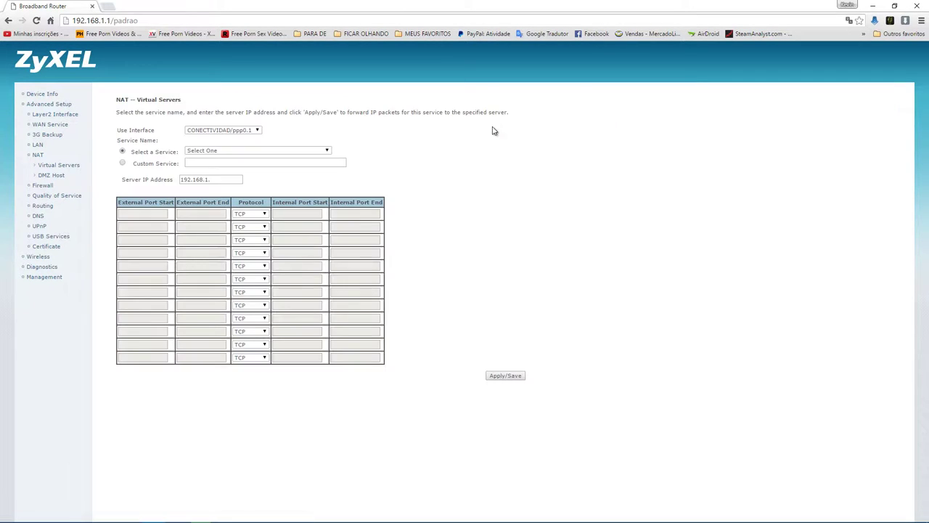
# Step: Choose Custom Service named 'GTA DOS MAMILOS MOLES' and move to the Server IP Address field
pyautogui.click(122, 162)
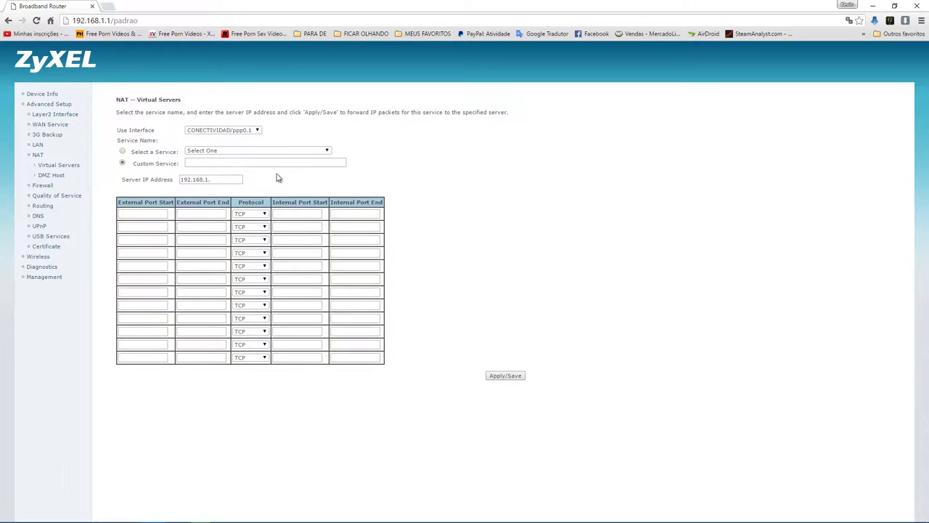
pyautogui.click(257, 161)
pyautogui.write('GTA DOS MAM')
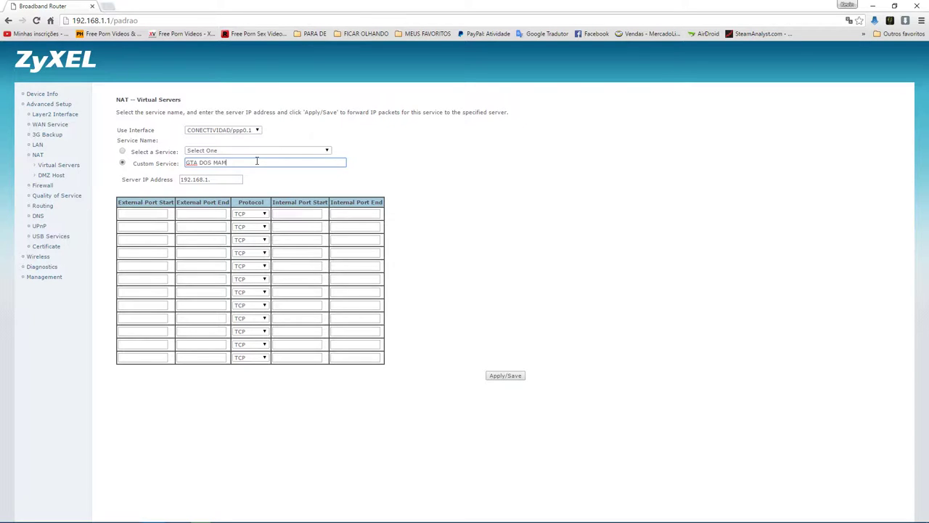
pyautogui.write('ILOS MOLES')
pyautogui.moveTo(123, 180); pyautogui.dragTo(167, 182)
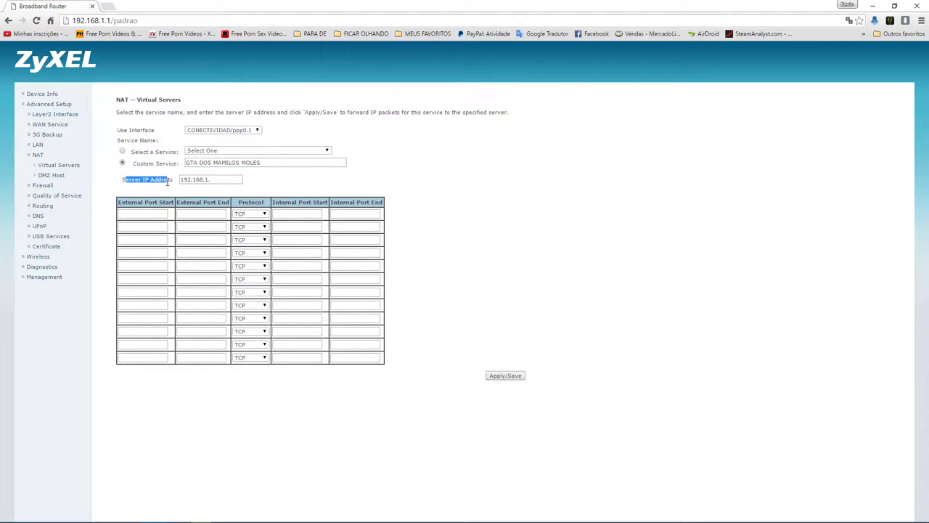
pyautogui.click(212, 181)
pyautogui.moveTo(32, 517)
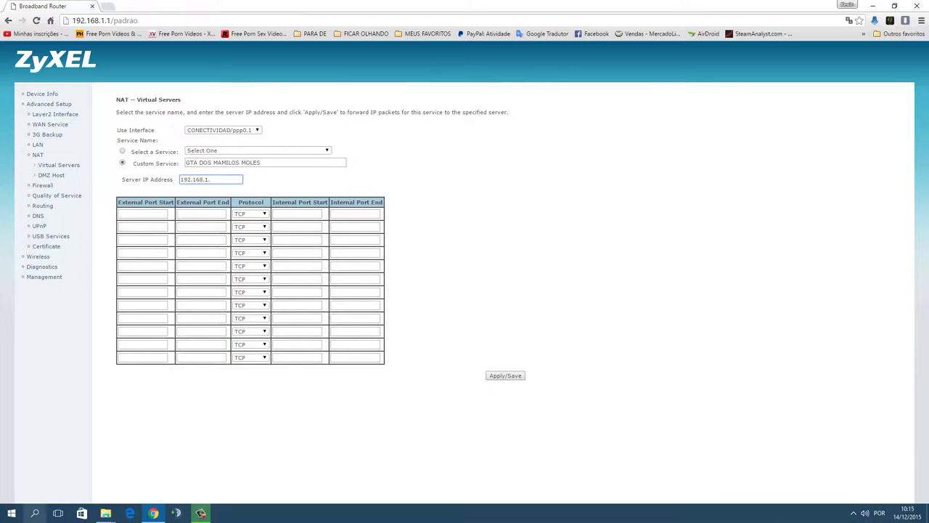
# Step: Run ipconfig in Command Prompt to read the PC's IPv4 address 192.168.1.34
pyautogui.click(34, 513)
pyautogui.write('cmd')
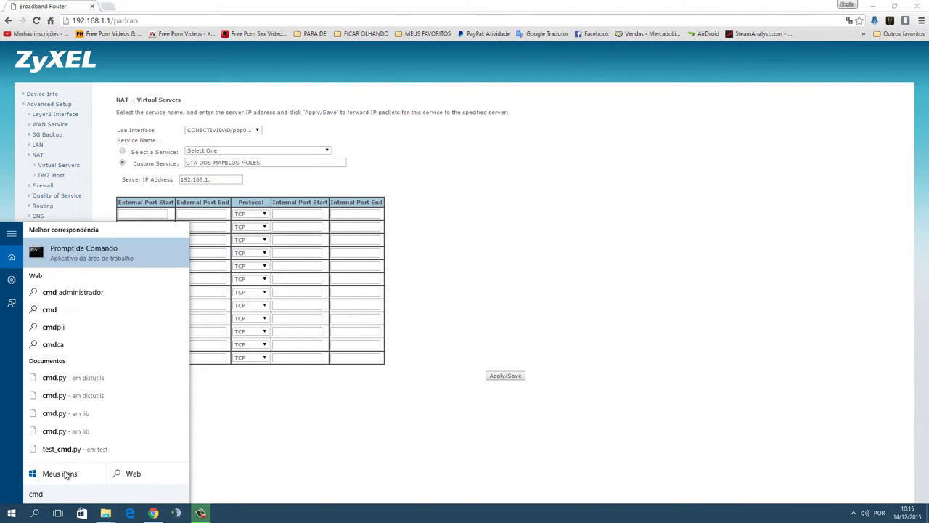
pyautogui.press('Return')
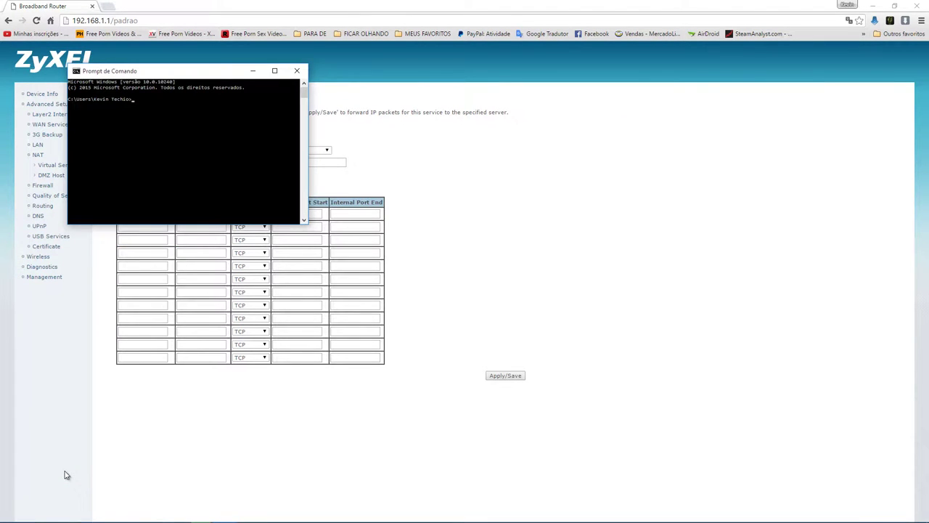
pyautogui.write('ipconfig')
pyautogui.press('Return')
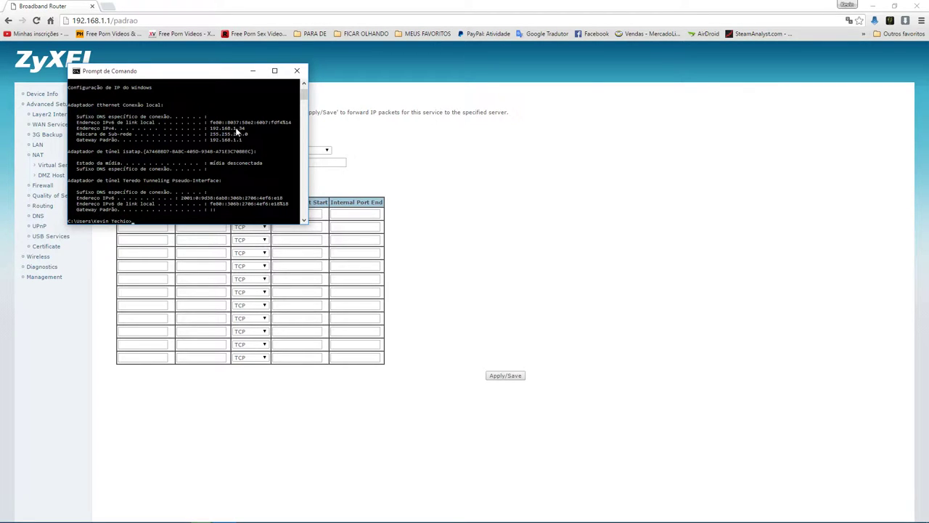
pyautogui.click(437, 178)
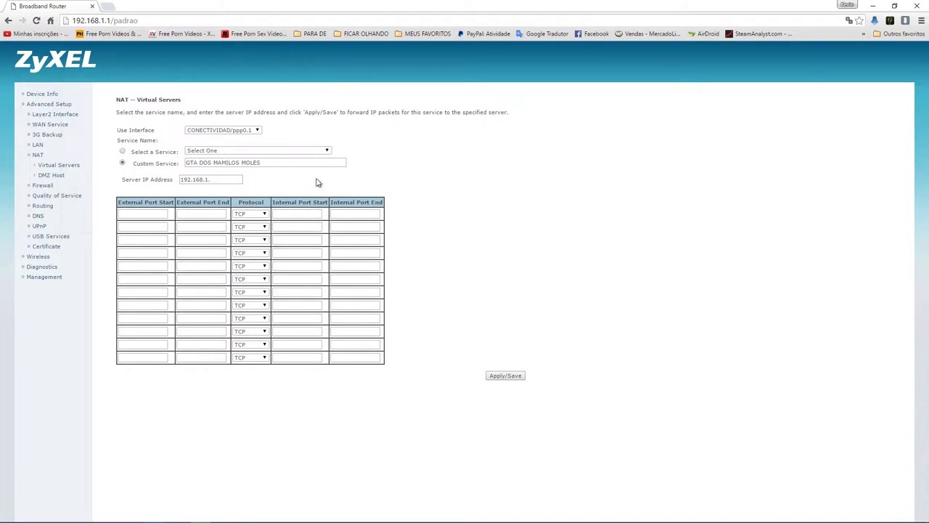
# Step: Forward TCP/UDP ports 30120–30120 to server IP 192.168.1.34, apply the rule, and close Chrome
pyautogui.click(215, 179)
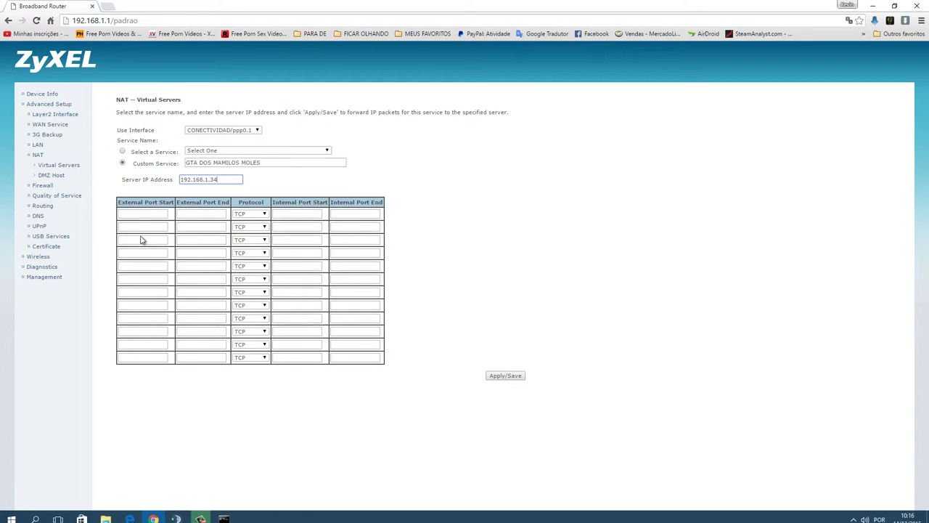
pyautogui.click(138, 214)
pyautogui.write('30120')
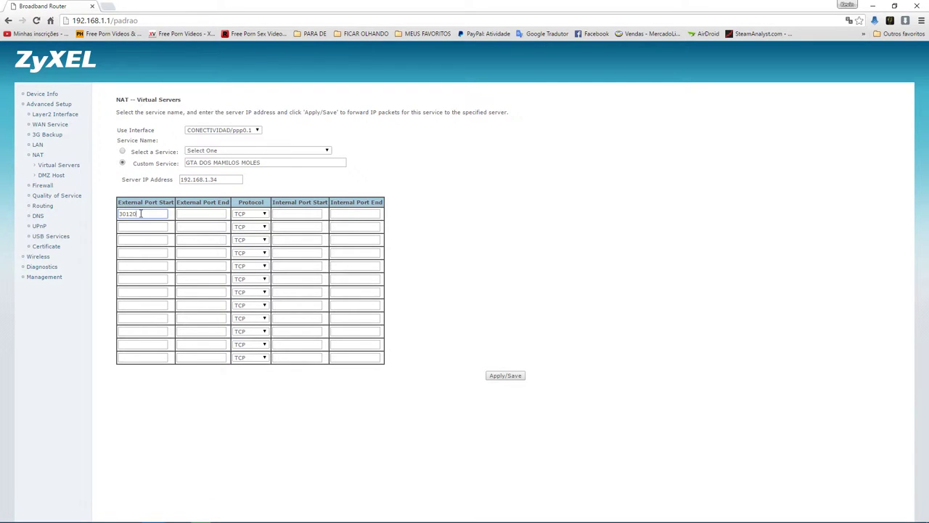
pyautogui.click(204, 214)
pyautogui.write('30120')
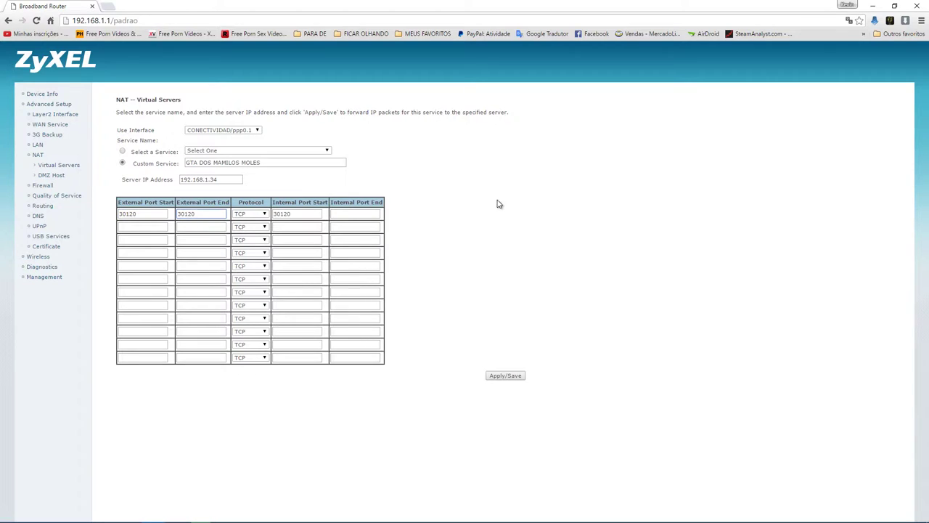
pyautogui.click(247, 213)
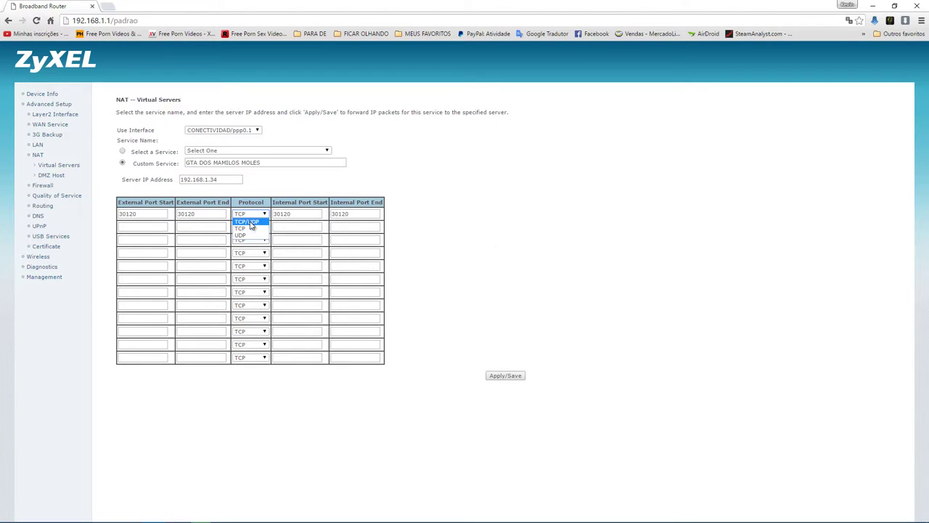
pyautogui.click(249, 221)
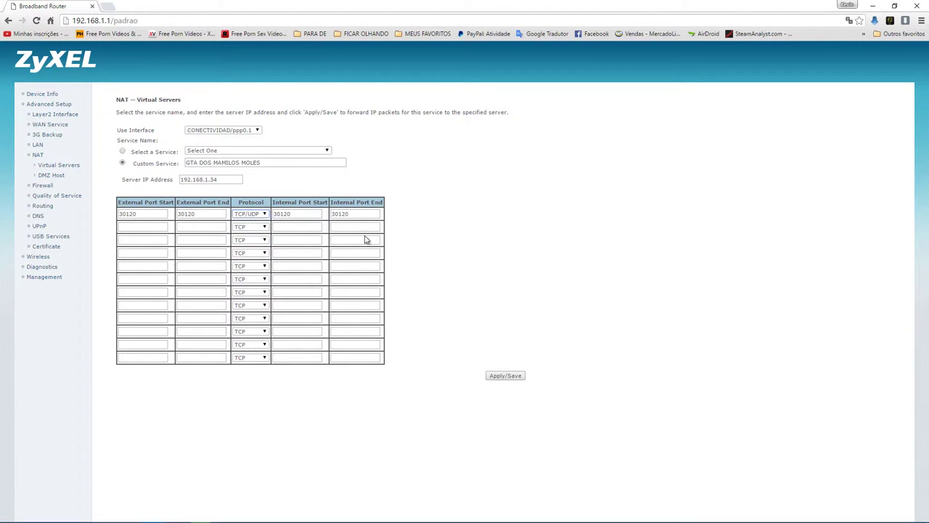
pyautogui.click(513, 376)
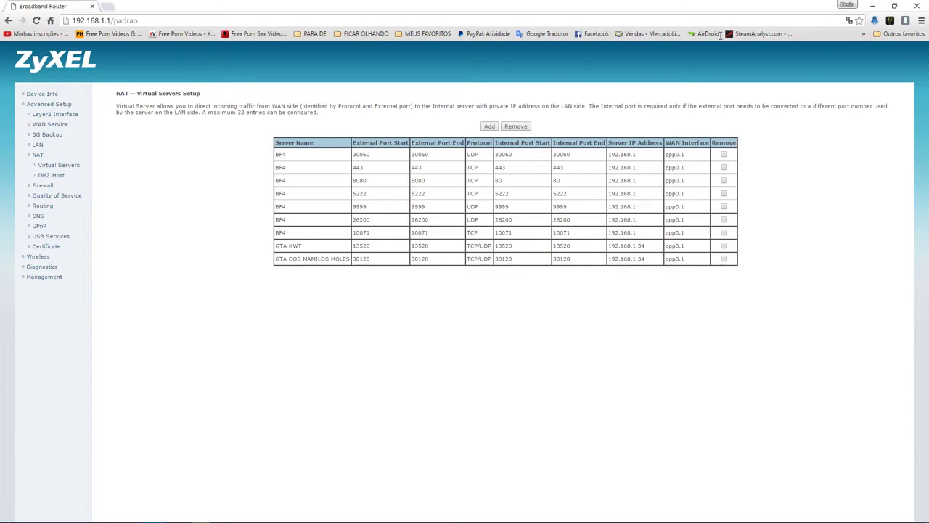
pyautogui.click(917, 6)
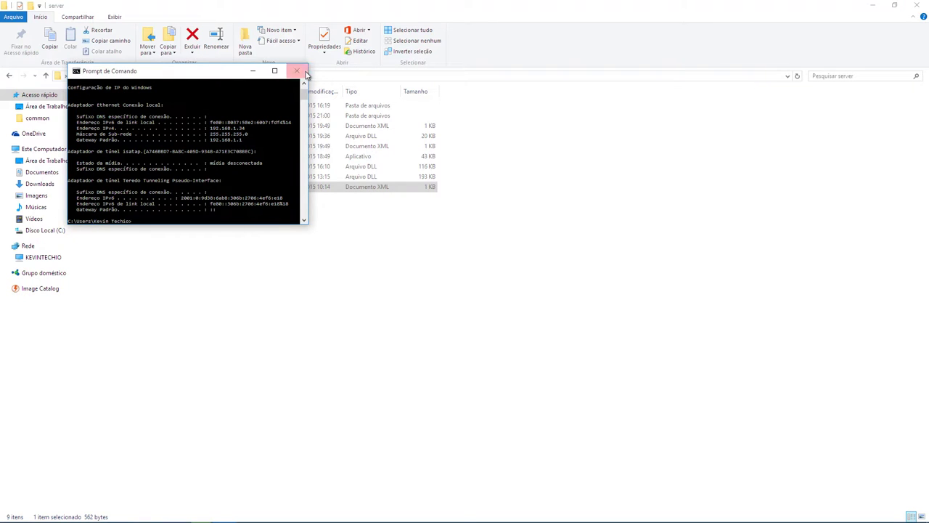
# Step: Close Command Prompt, run GTAServer as administrator, and minimize its console and Explorer to the desktop
pyautogui.click(297, 70)
pyautogui.click(174, 159)
pyautogui.rightClick(190, 157)
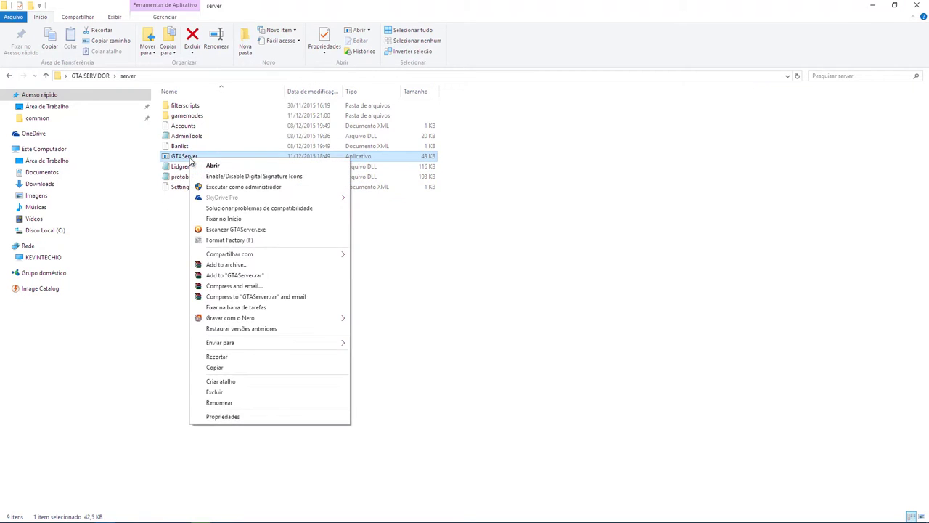
pyautogui.click(209, 189)
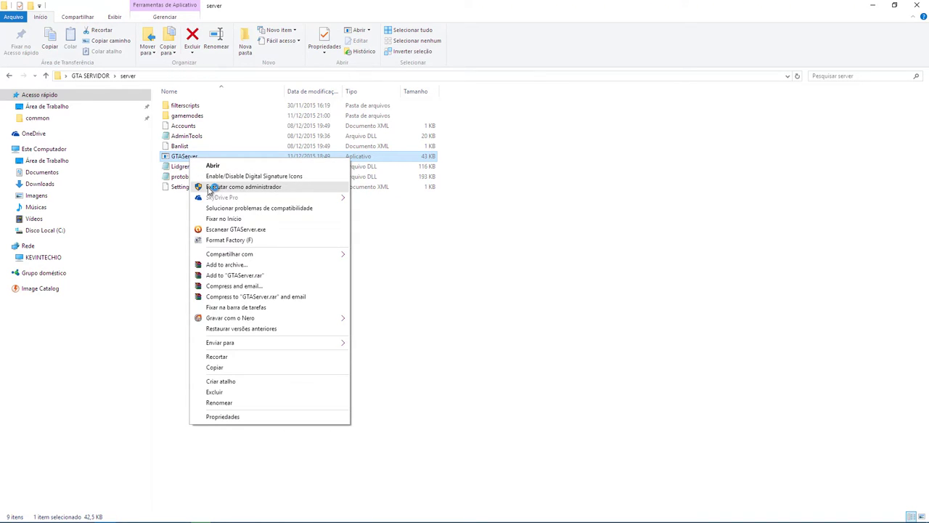
pyautogui.click(209, 189)
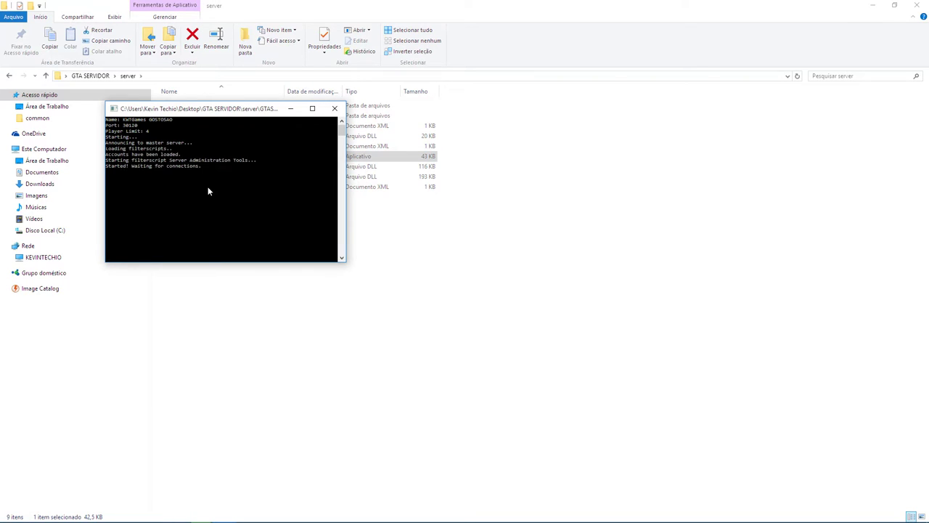
pyautogui.click(291, 109)
pyautogui.click(871, 5)
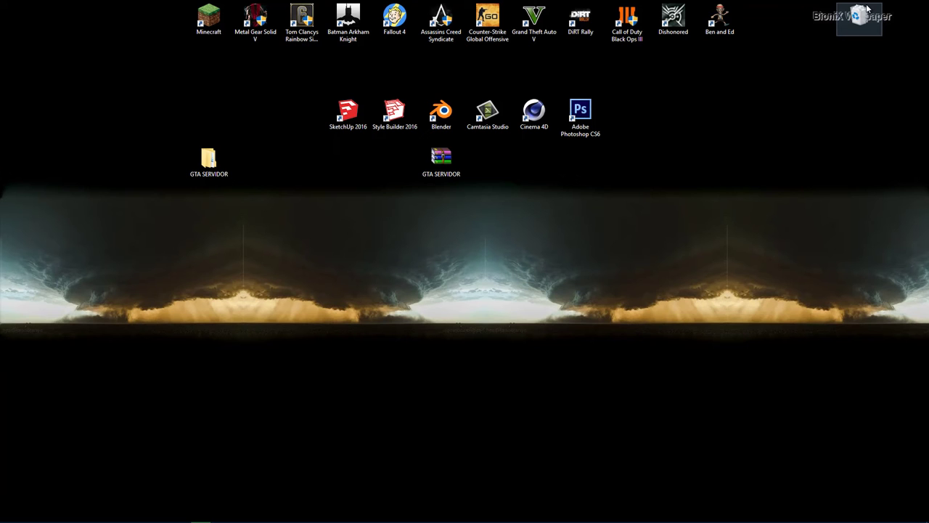